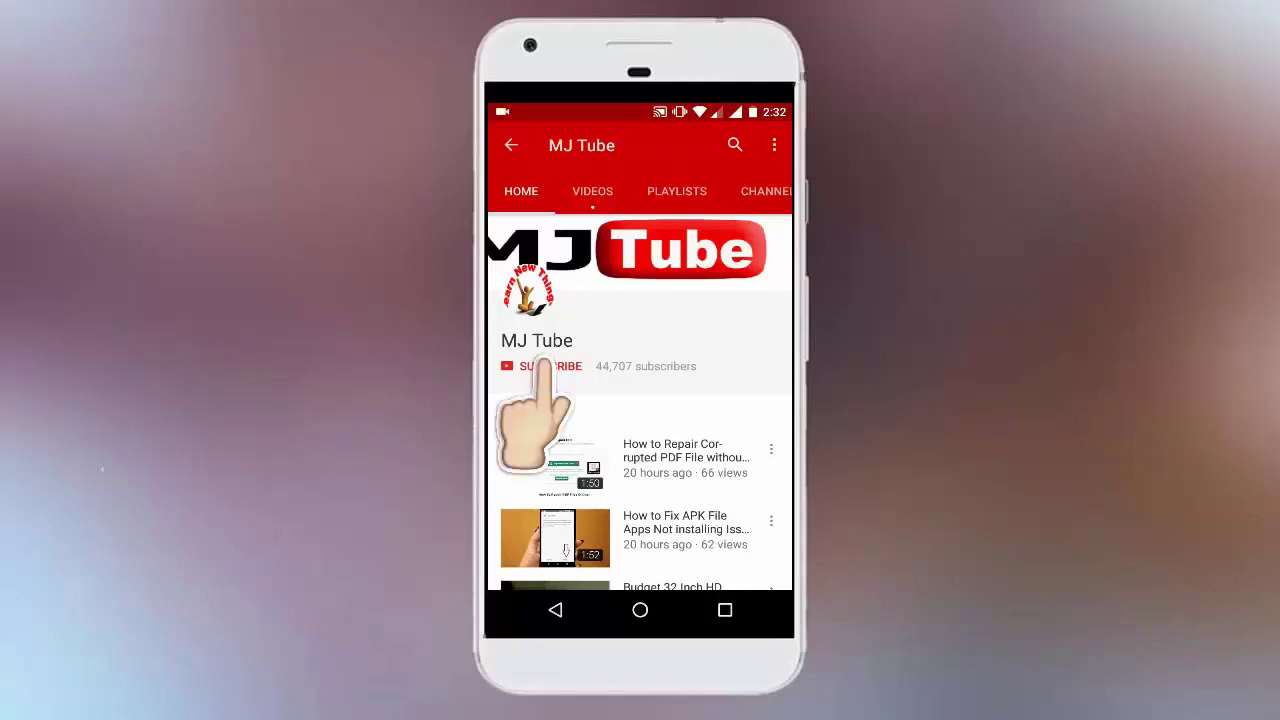
click(548, 366)
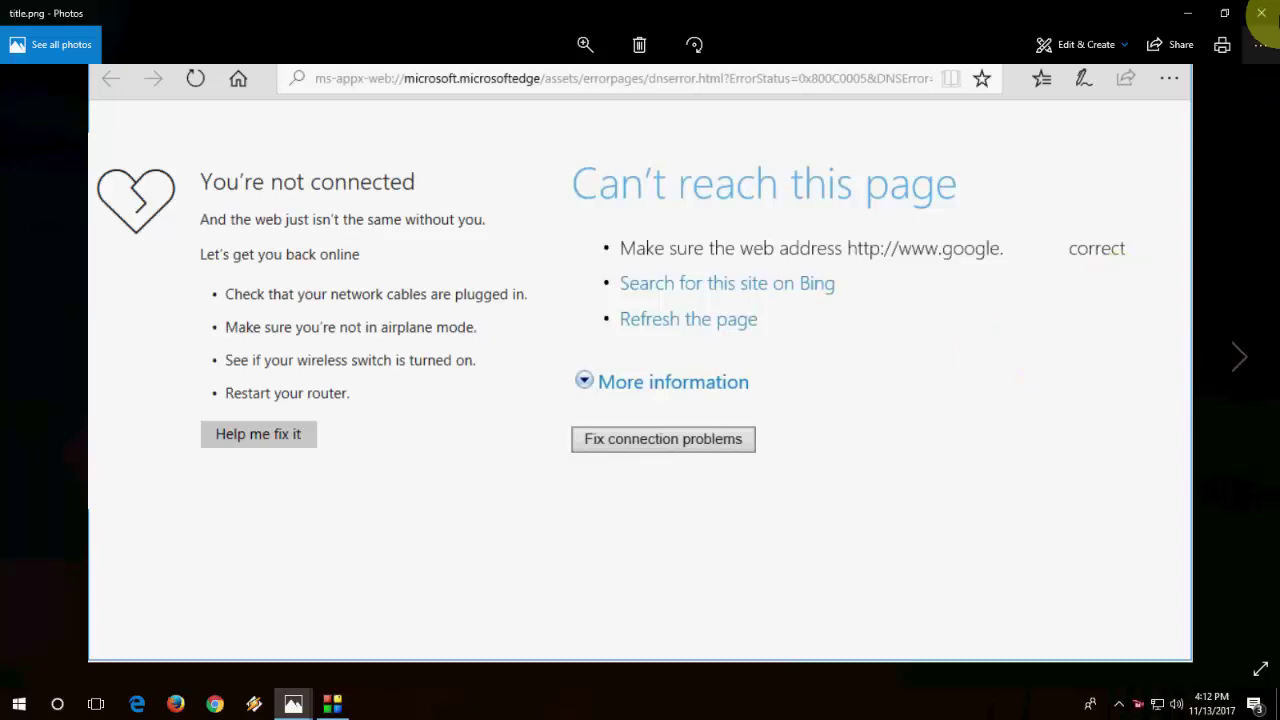
- Close the title.png image and open the network adapter settings through the desktop Network item's properties
click(1261, 13)
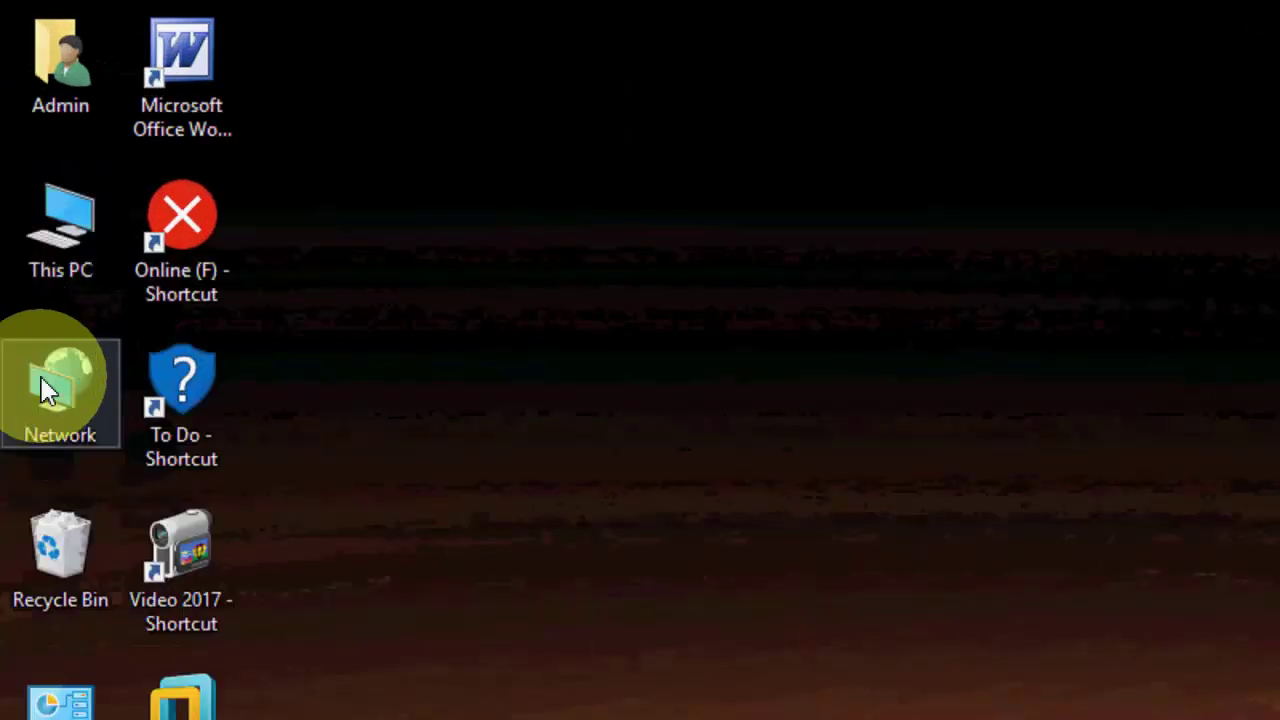
right_click(22, 195)
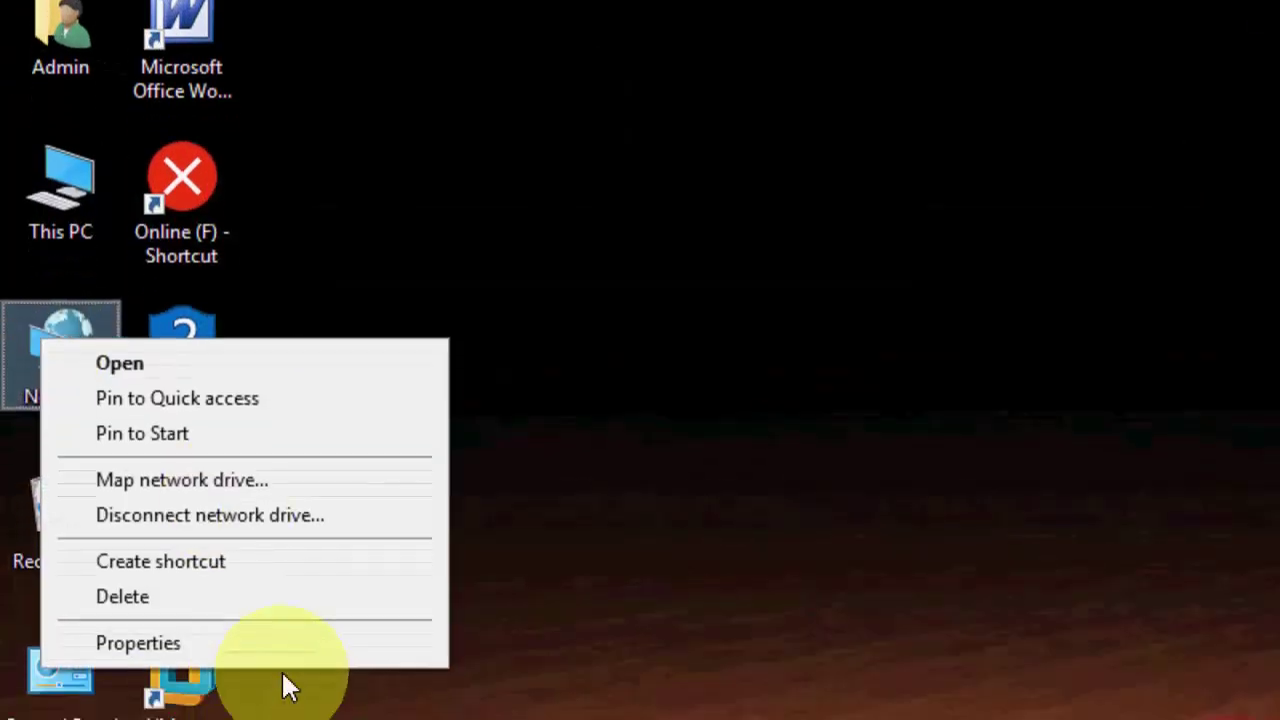
click(138, 681)
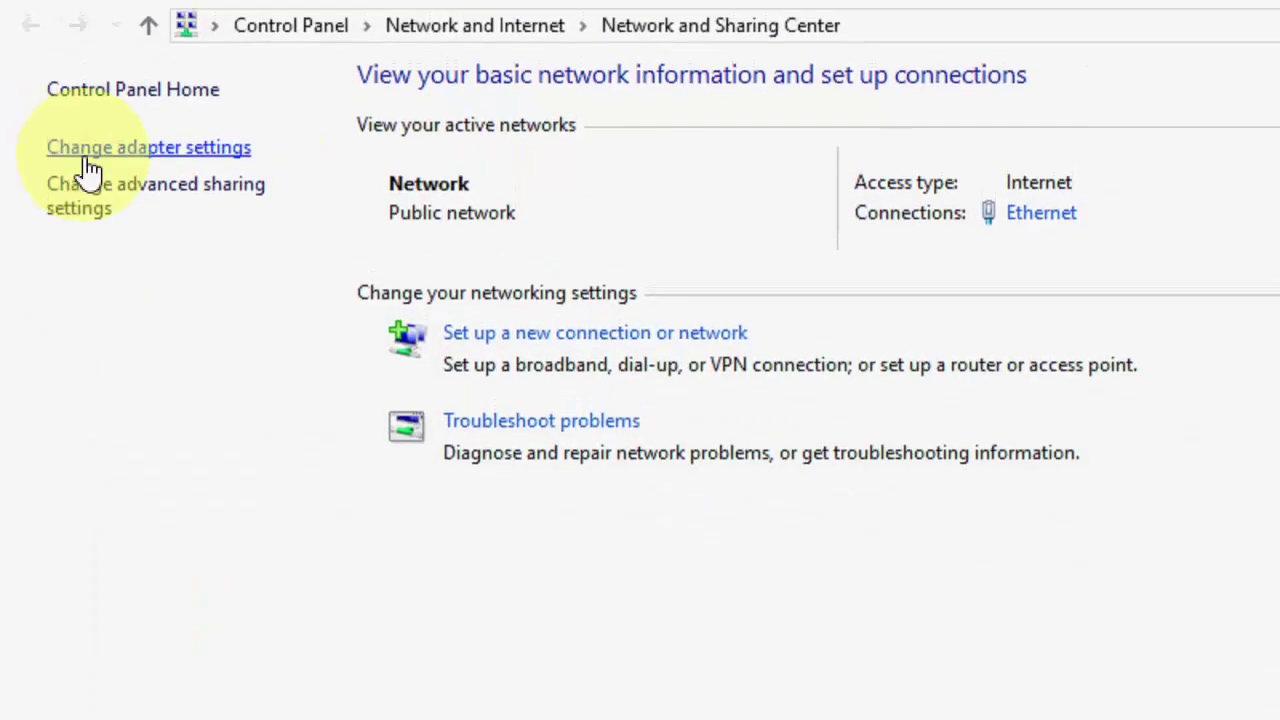
click(100, 174)
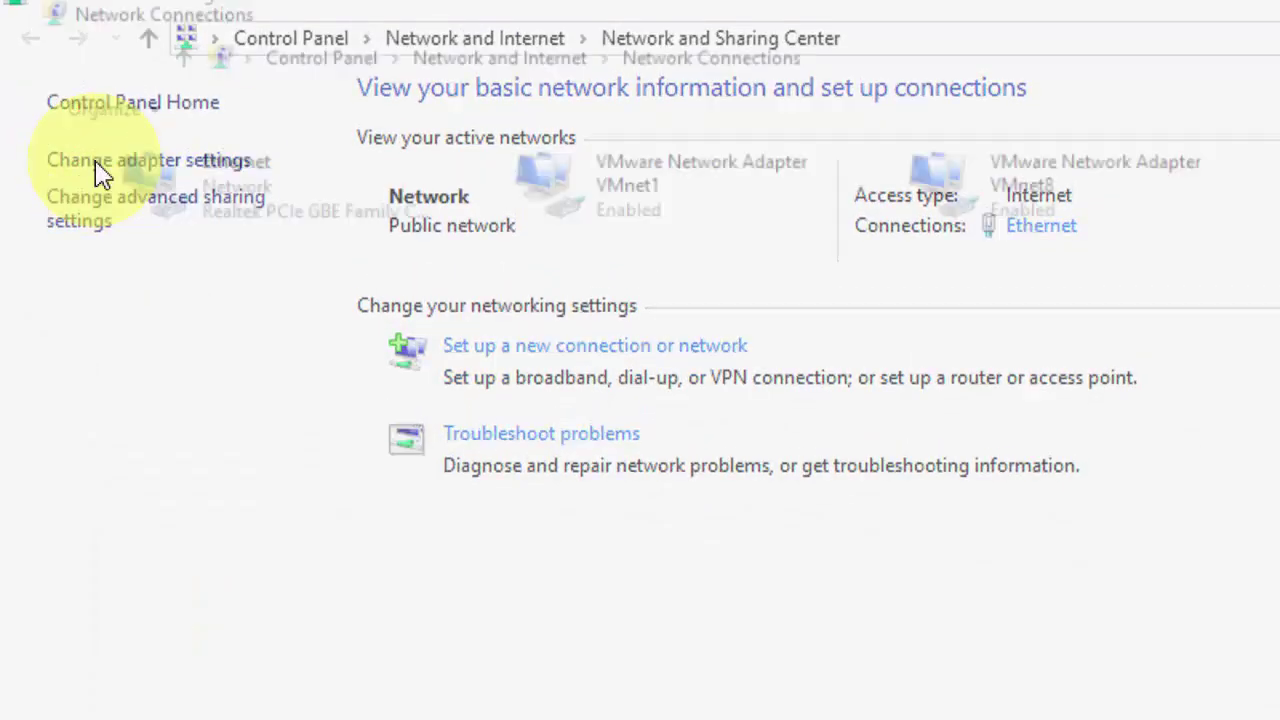
- Open the Internet Protocol Version 4 (TCP/IPv4) properties of the Ethernet connection
click(130, 190)
right_click(130, 190)
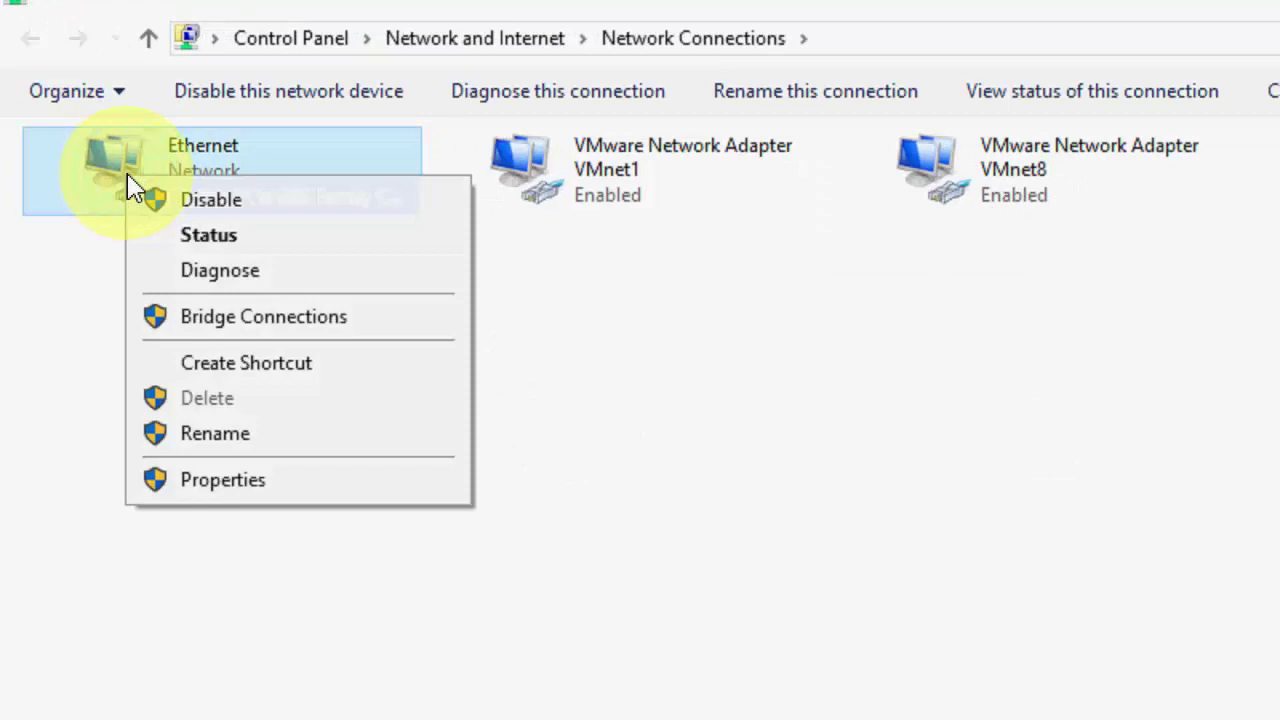
click(278, 478)
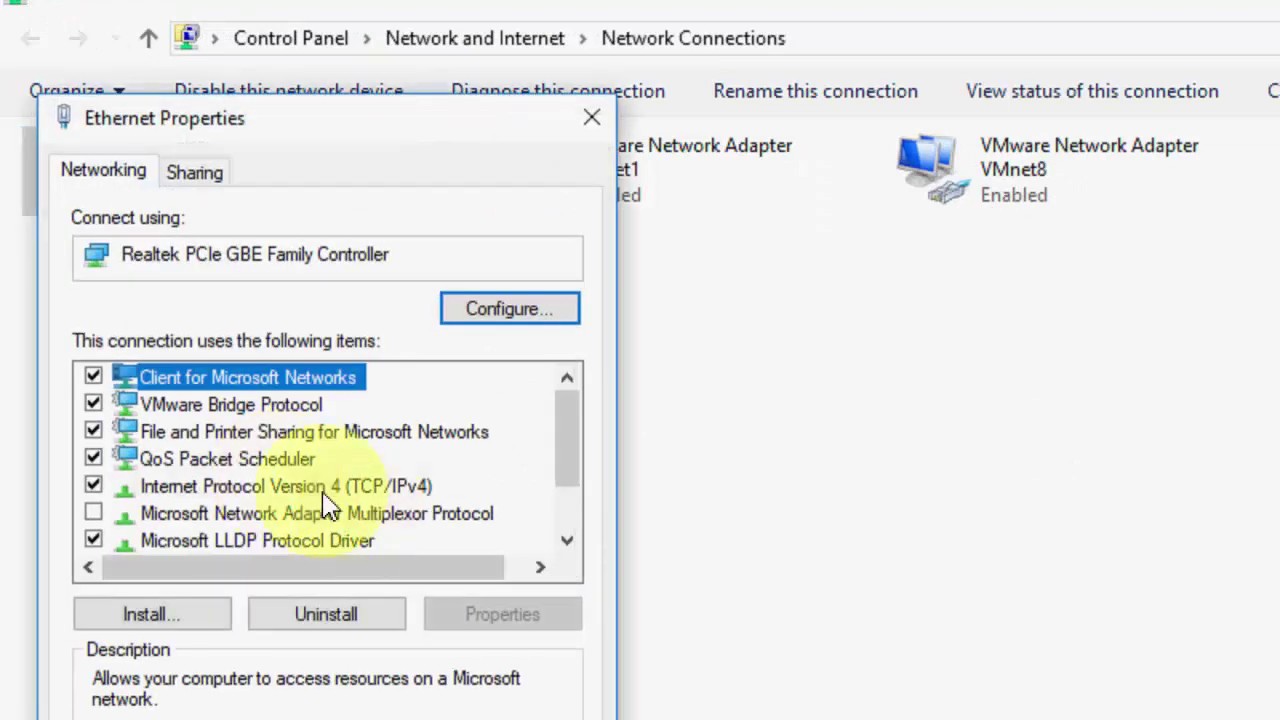
click(318, 487)
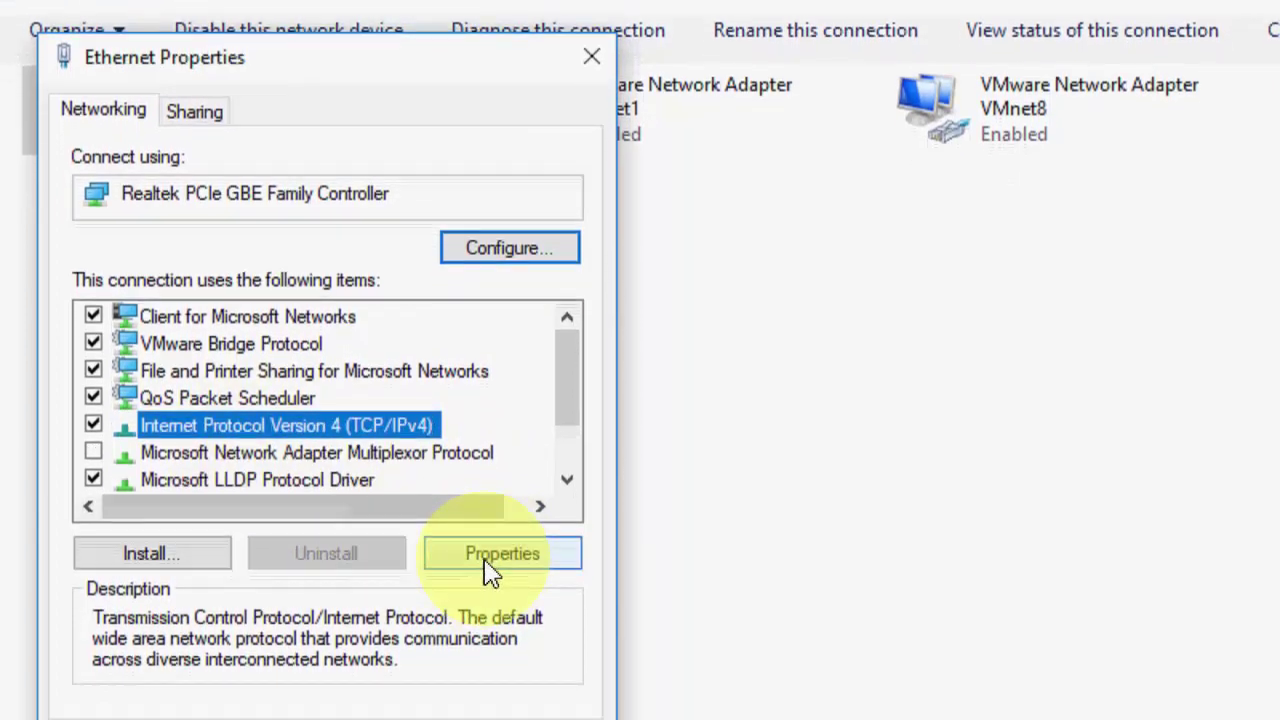
click(488, 565)
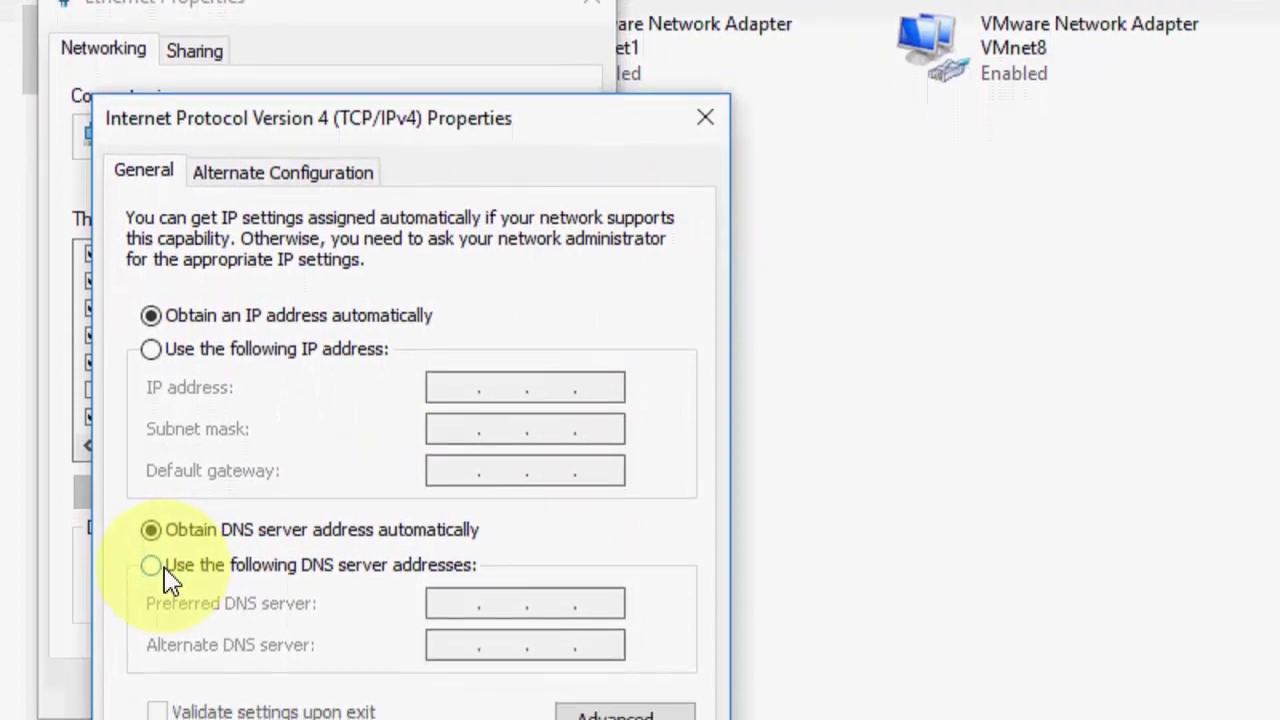
- Set the DNS servers manually to 8.8.8.8 as preferred and 8.8.4.4 as alternate, and accept the settings
click(252, 563)
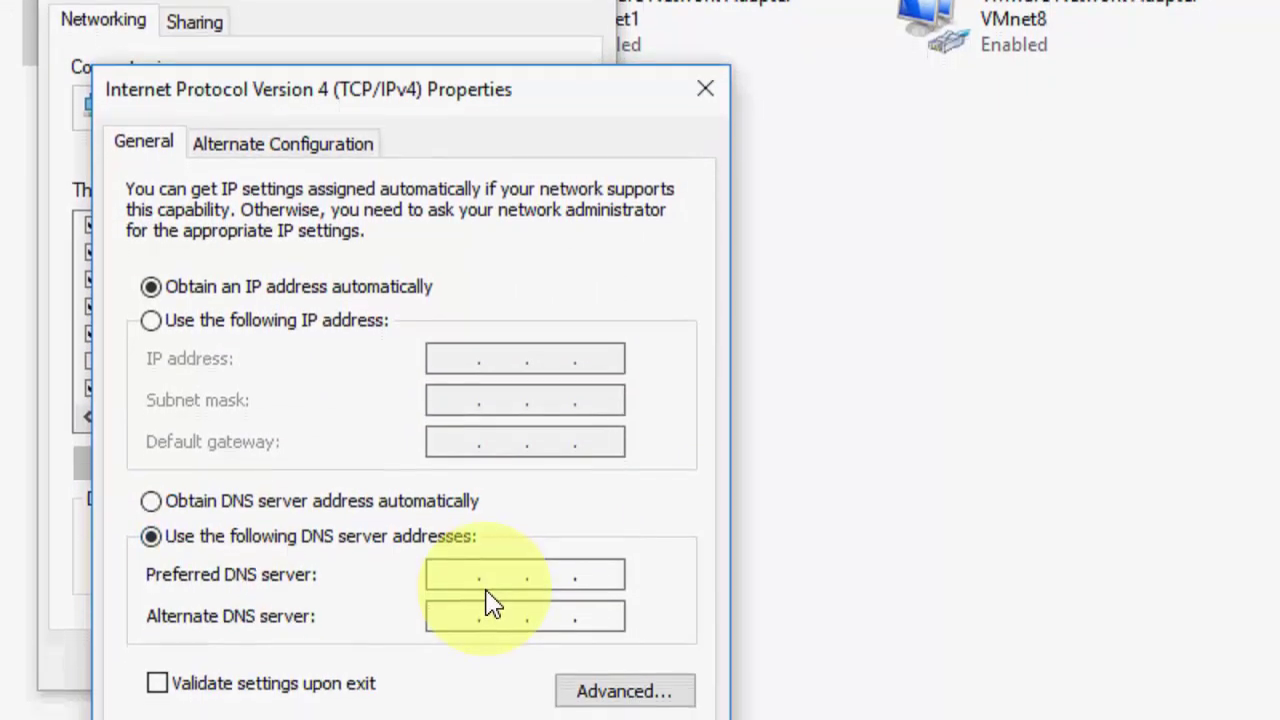
click(486, 558)
text(8.8.8.)
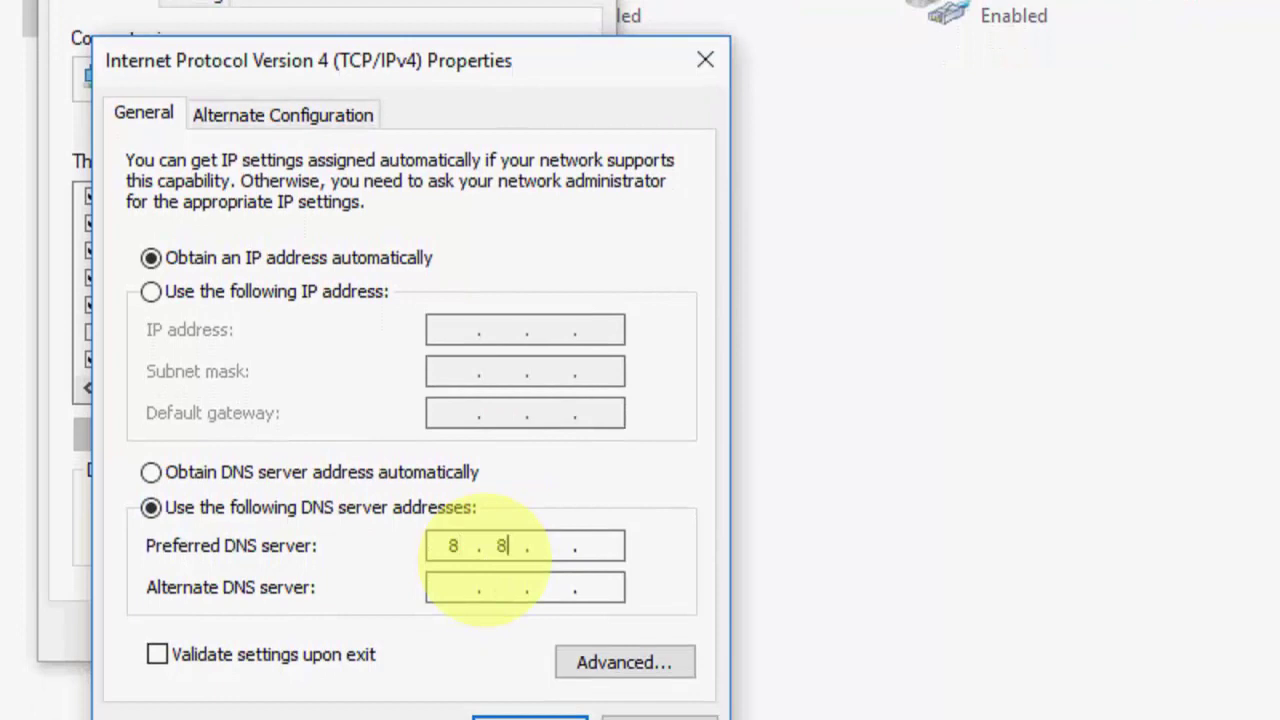
text(8)
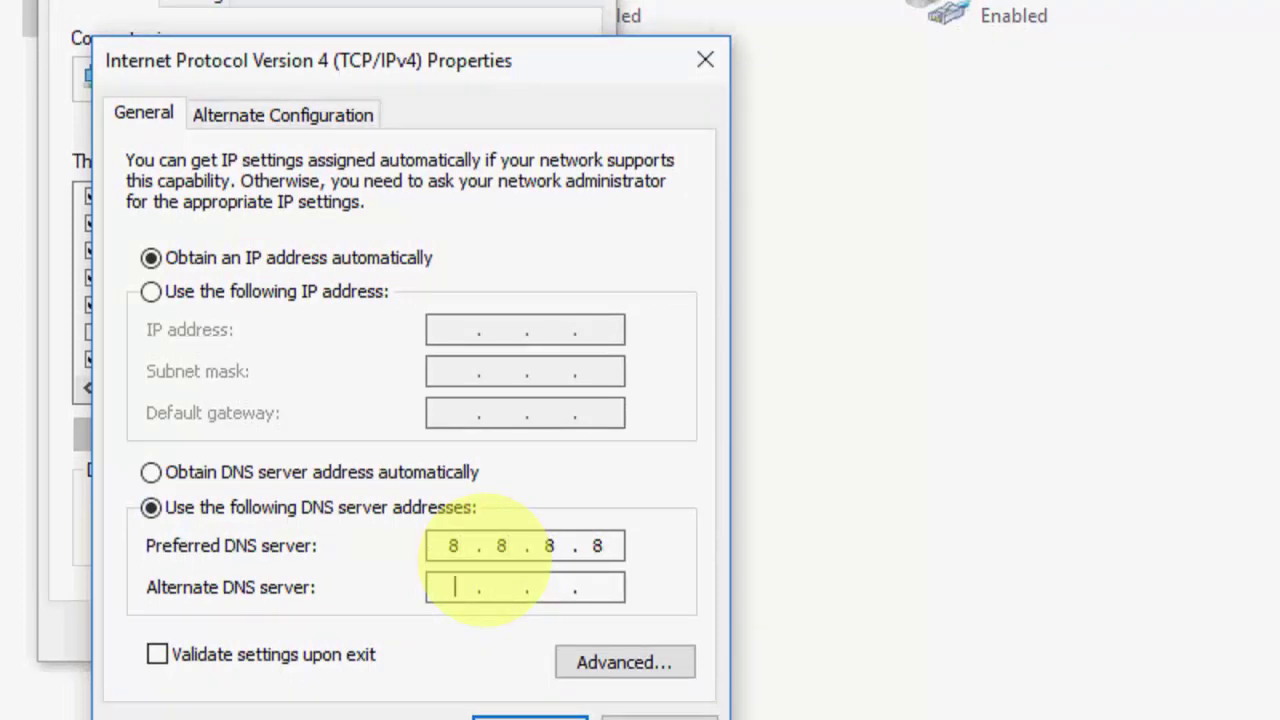
key(Tab)
text(8.8.4.4)
click(510, 717)
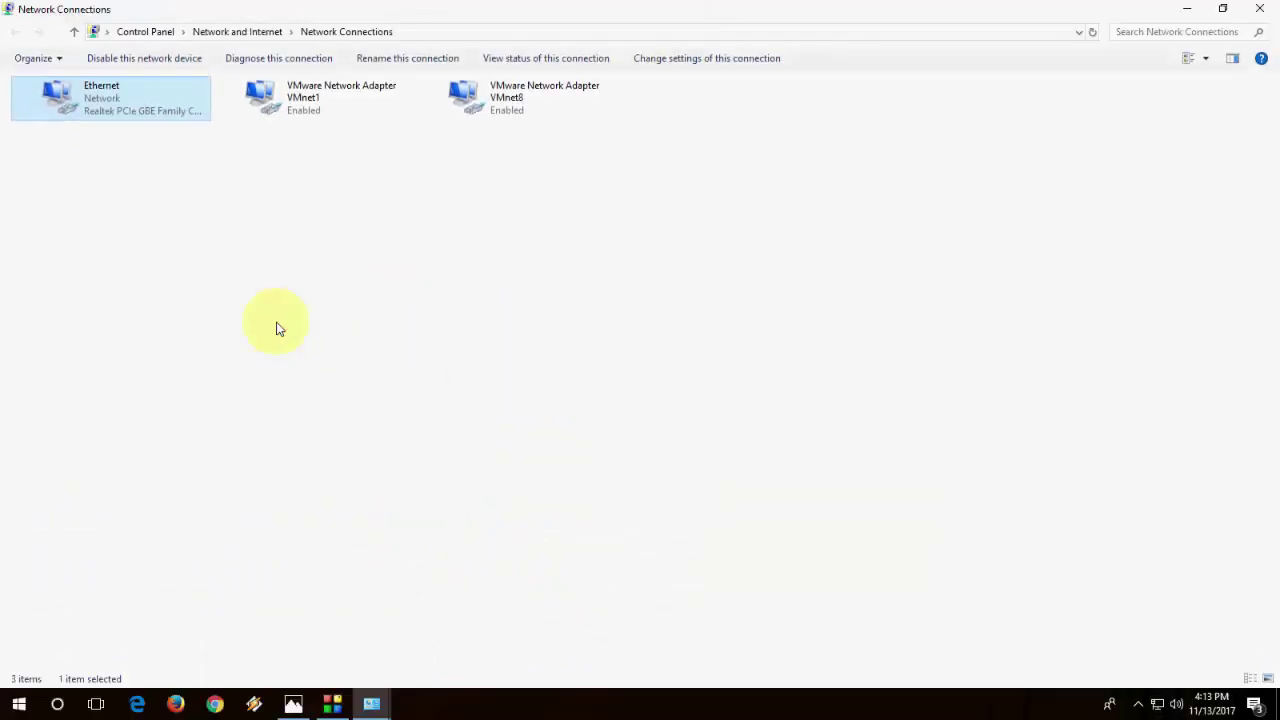
- Reopen the Ethernet connection's IPv4 properties and set the preferred DNS server to 208.67.222.222 and the alternate to 208.67.220.220
right_click(166, 107)
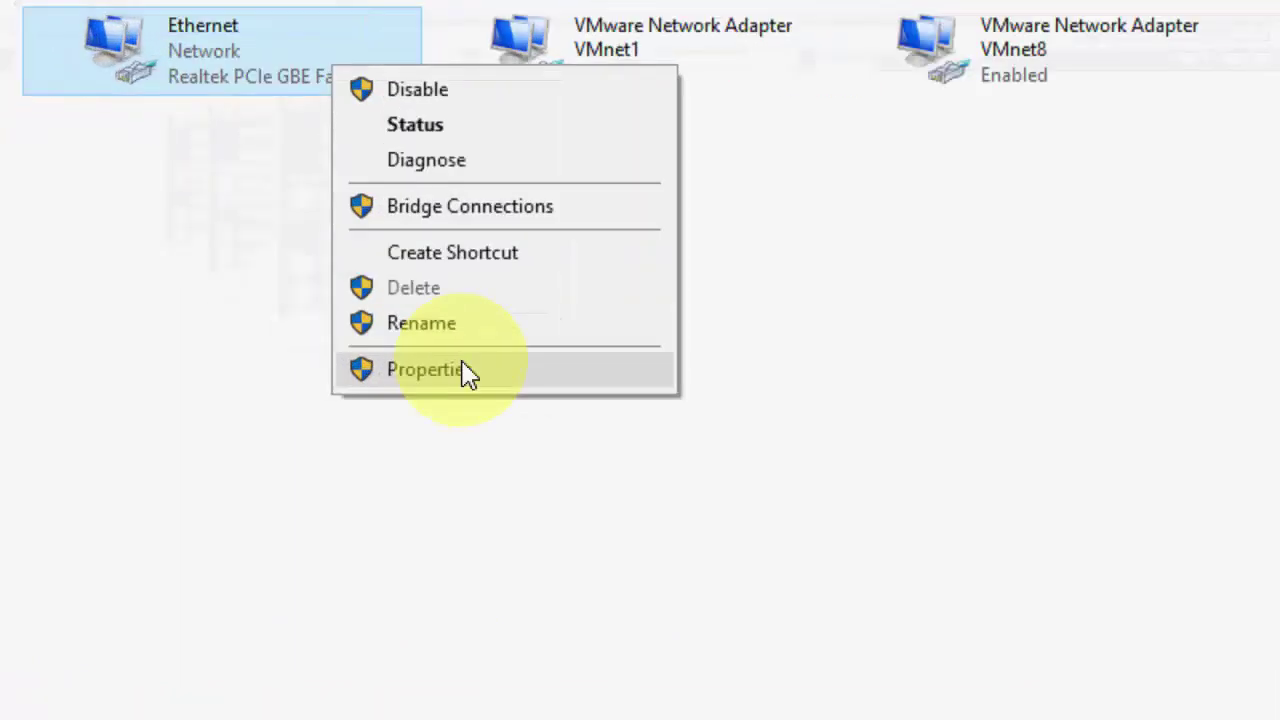
click(467, 370)
click(409, 366)
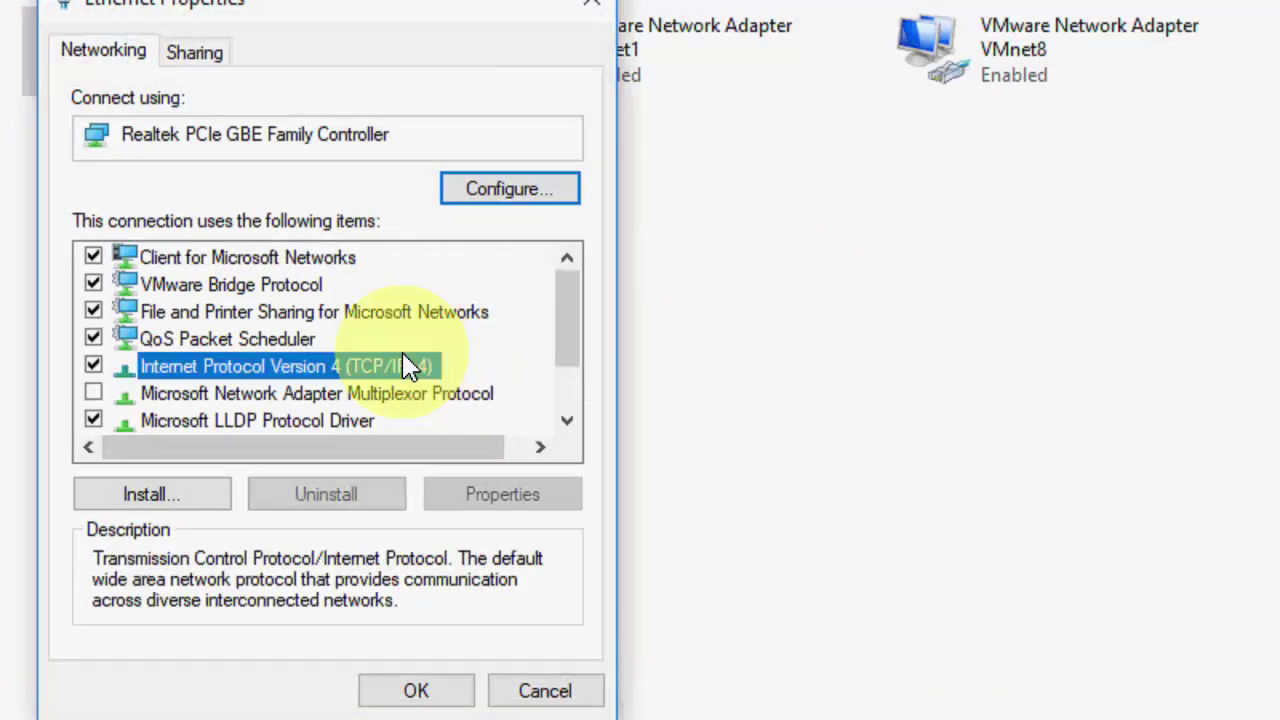
click(508, 500)
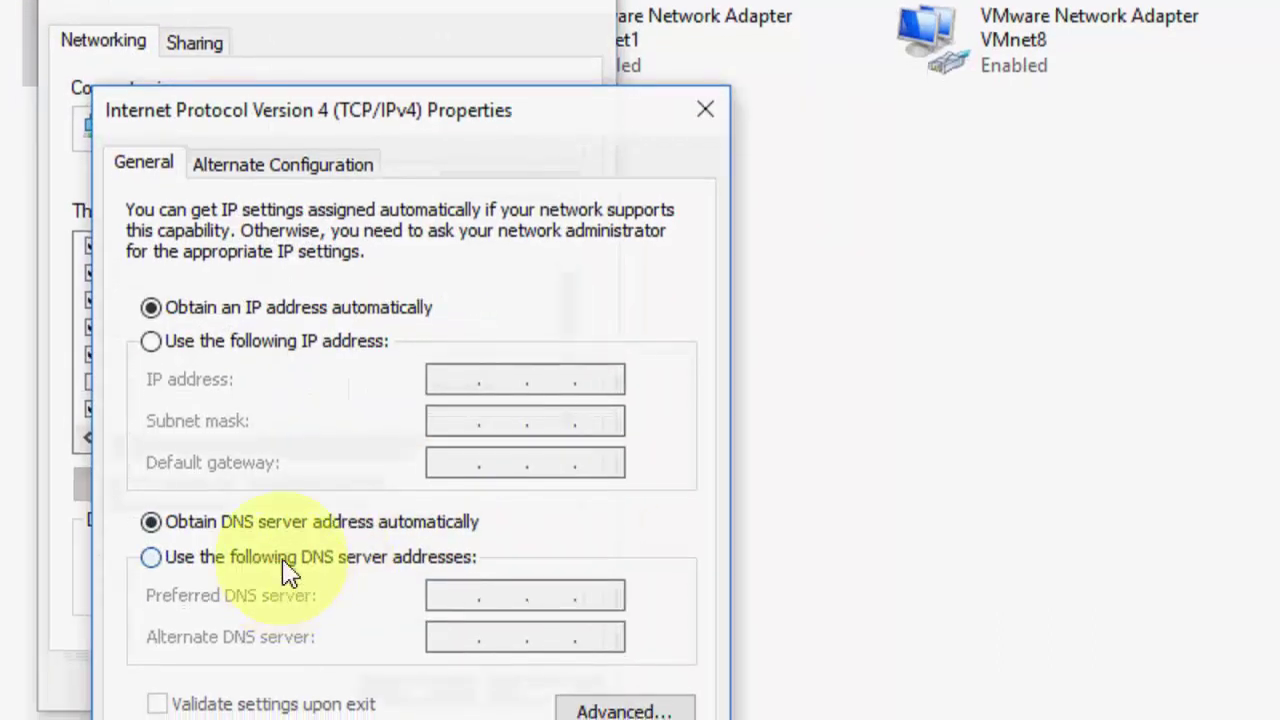
click(285, 560)
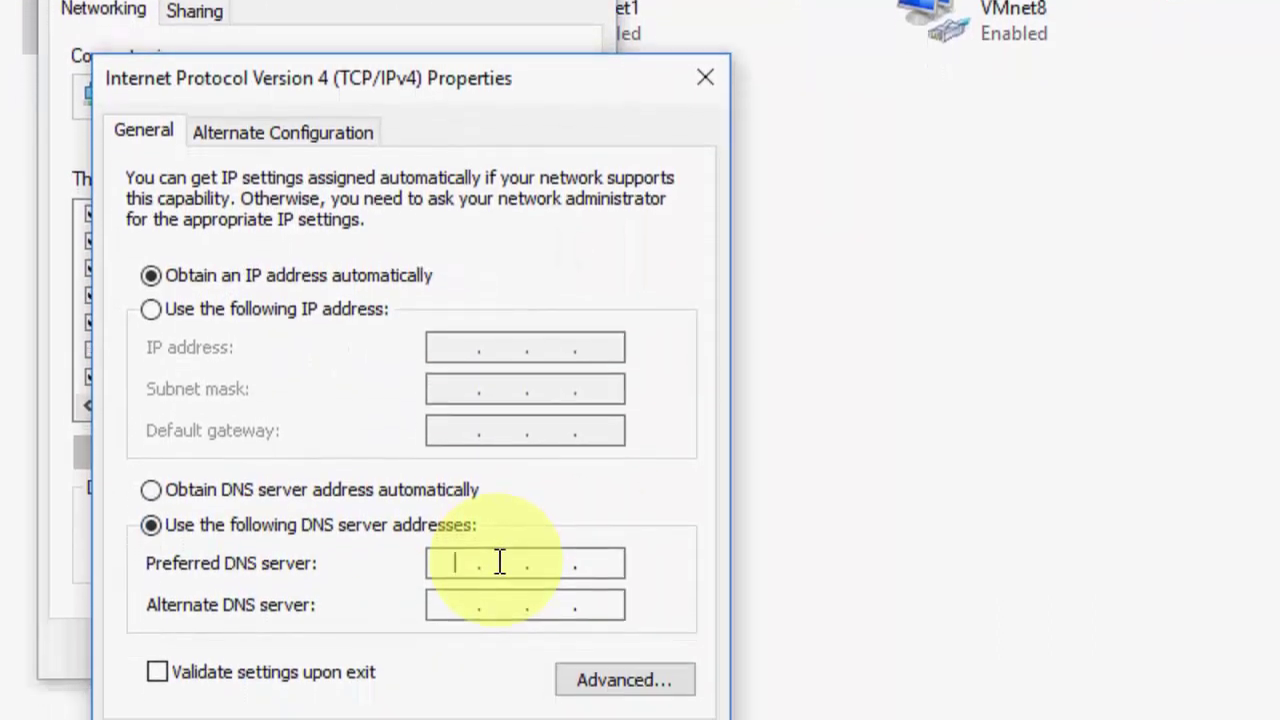
text(208 . 67 . 222 .)
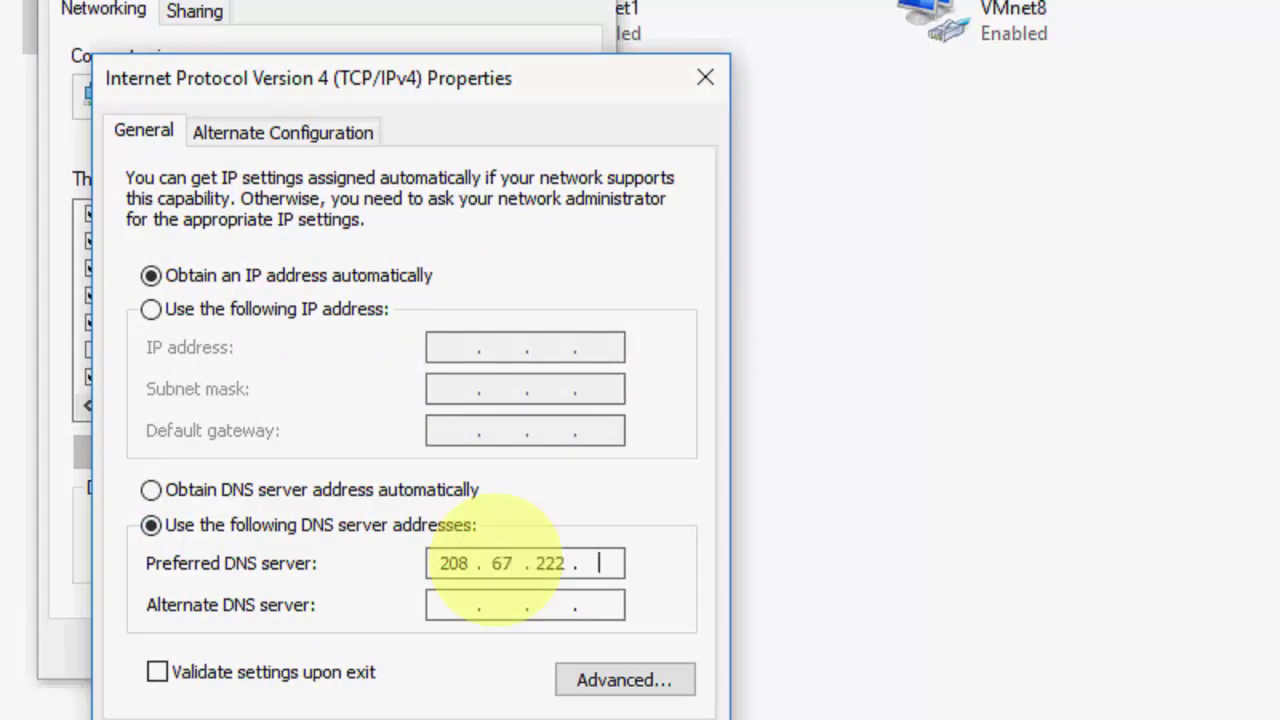
text(22220867)
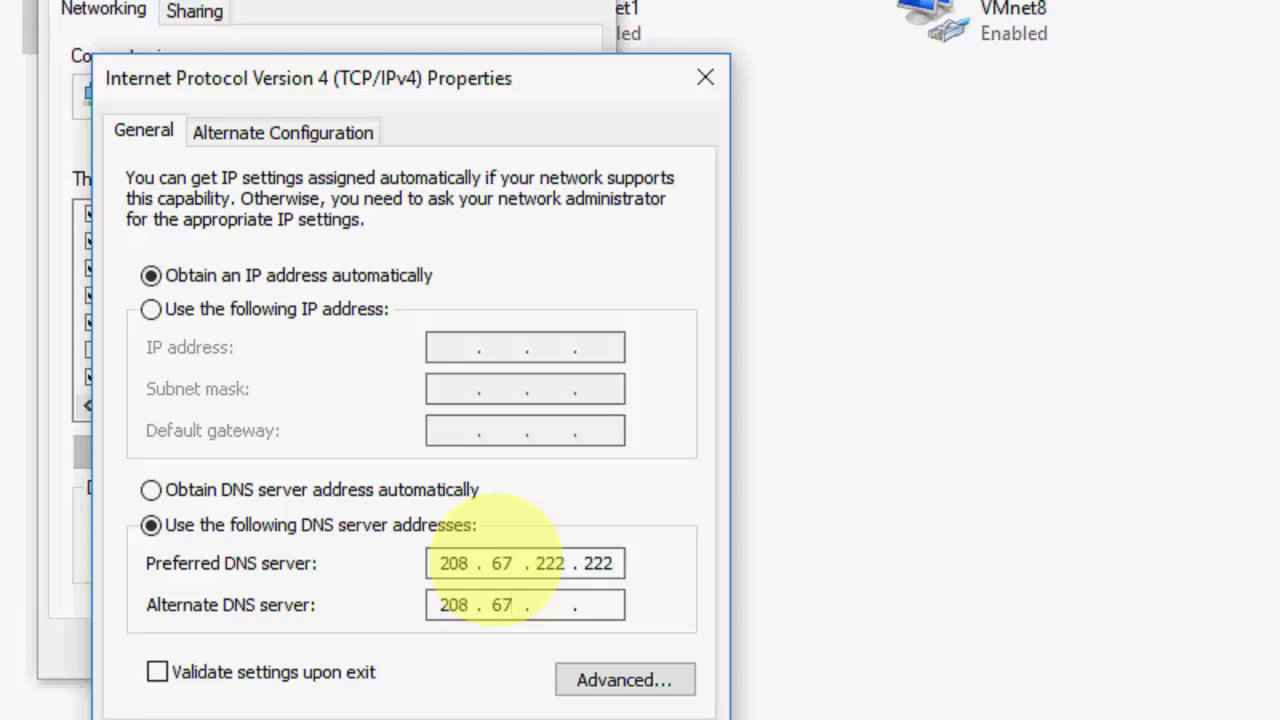
text(220220)
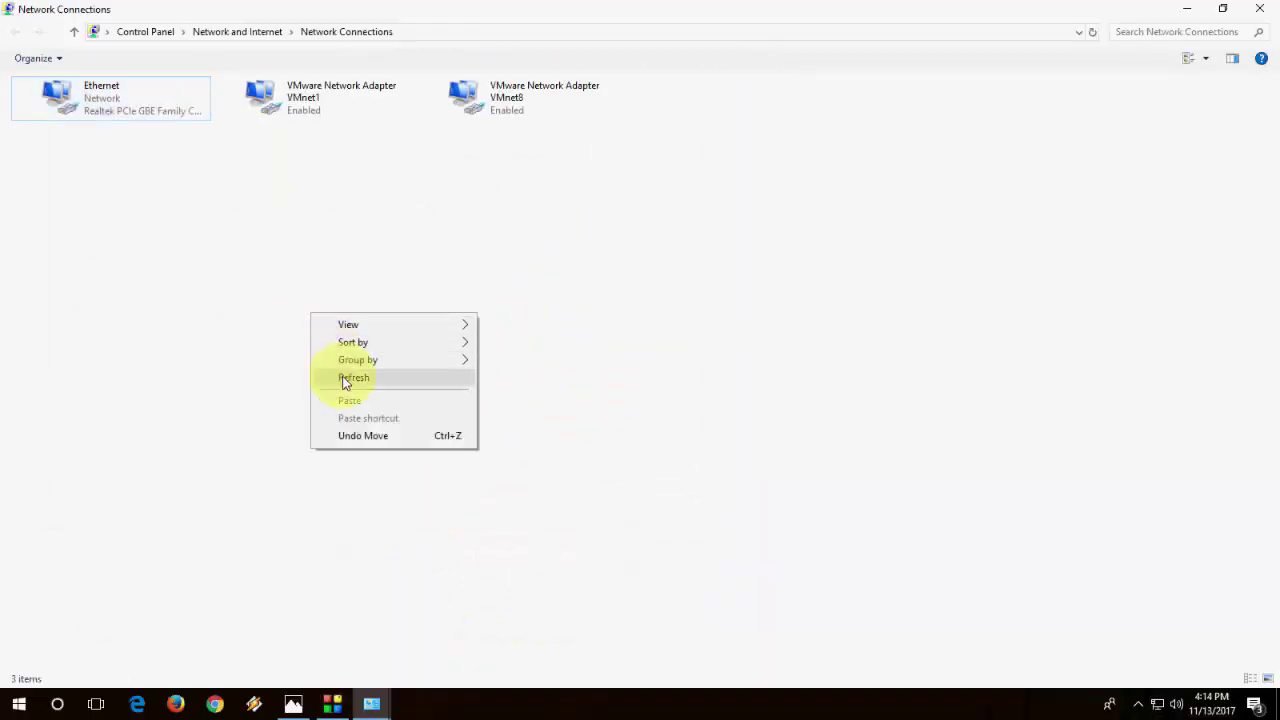
- Close the Network Connections window after refreshing it, and refresh the desktop
click(344, 378)
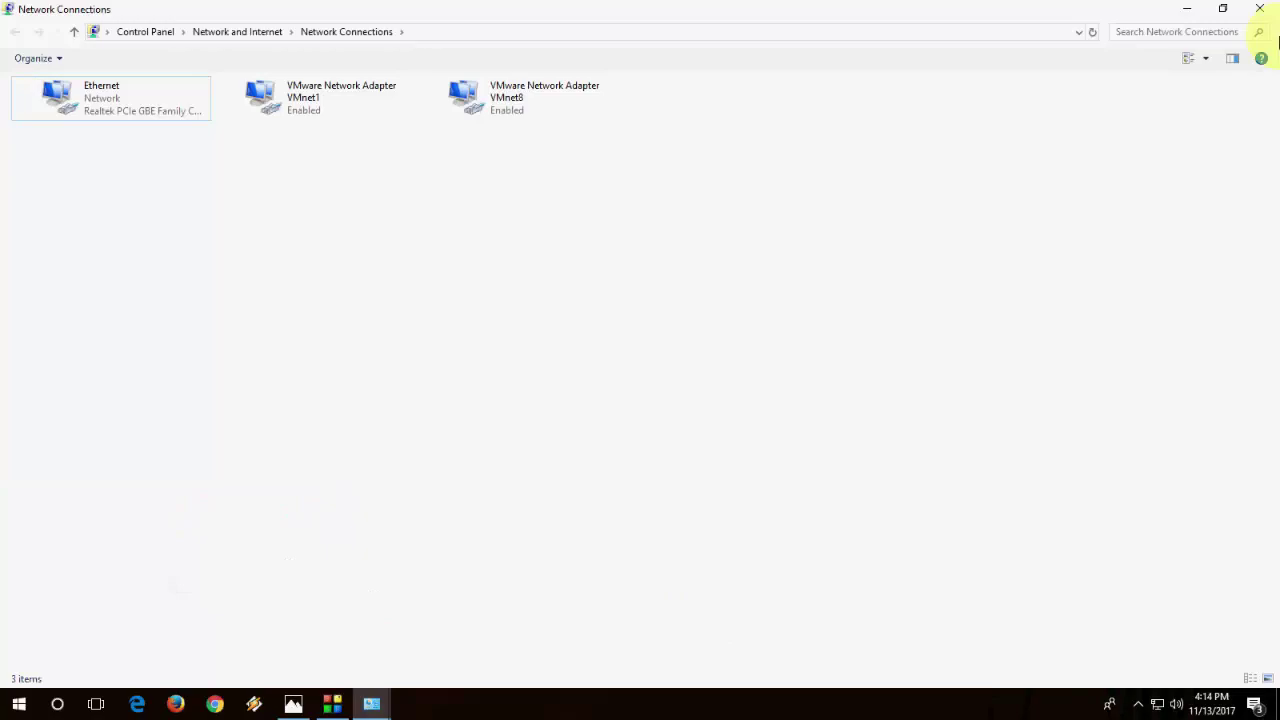
click(1259, 8)
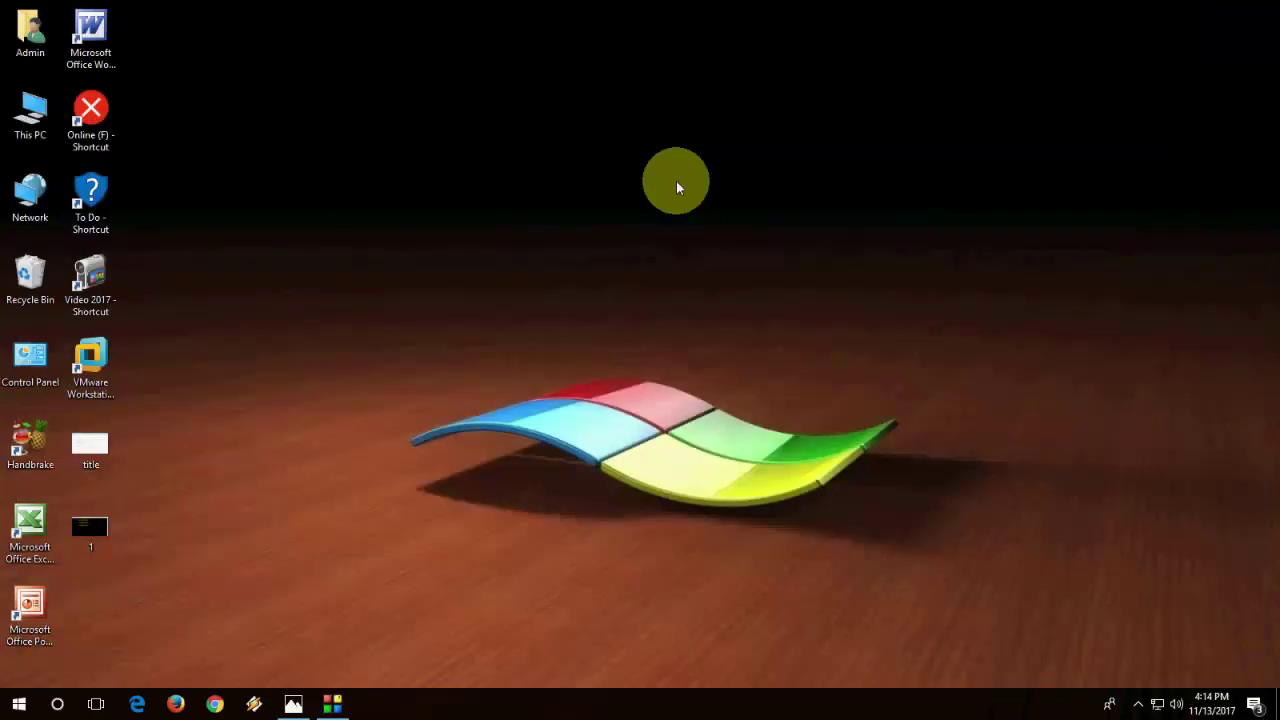
right_click(604, 212)
click(645, 254)
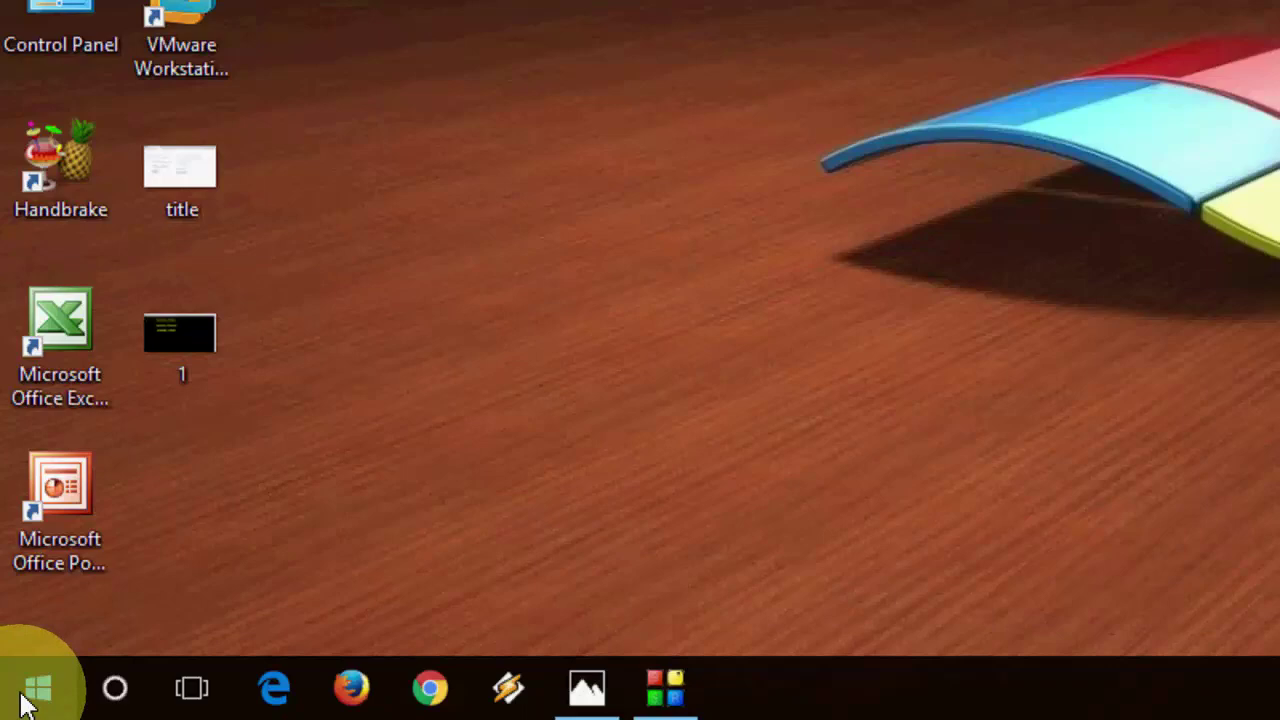
- Search for Command Prompt and run it as administrator
click(22, 697)
text(comand)
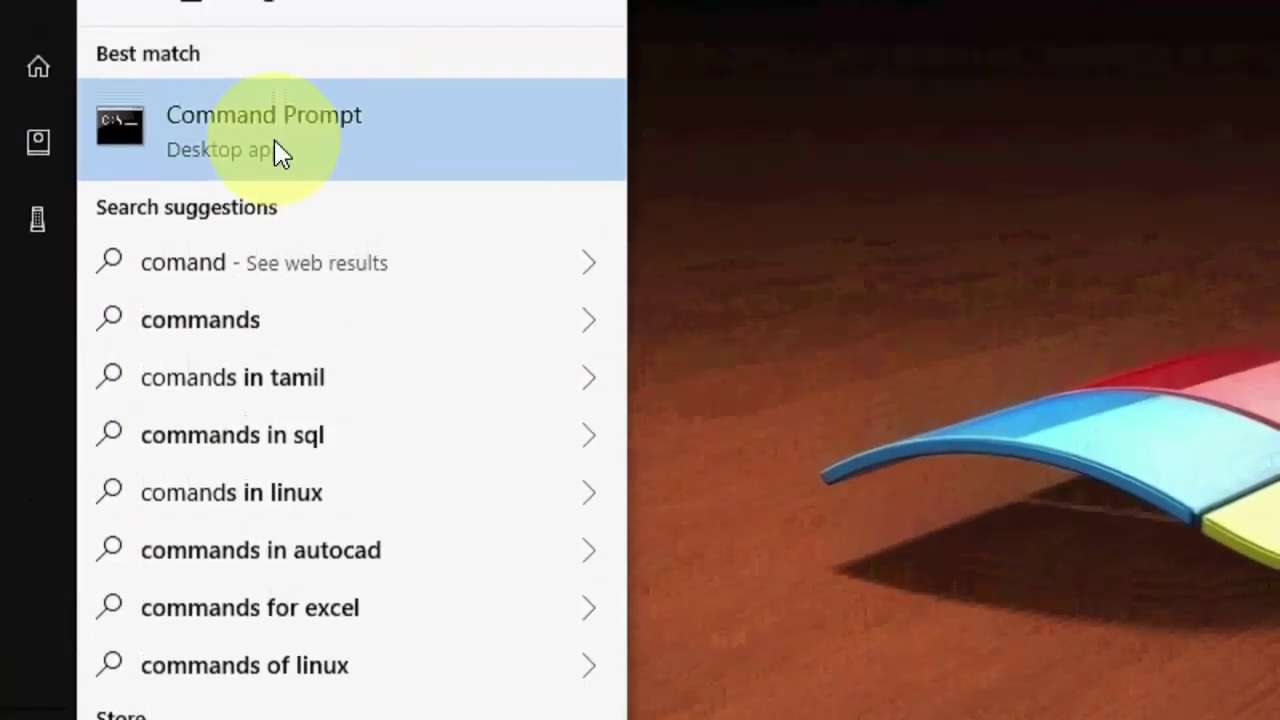
right_click(280, 153)
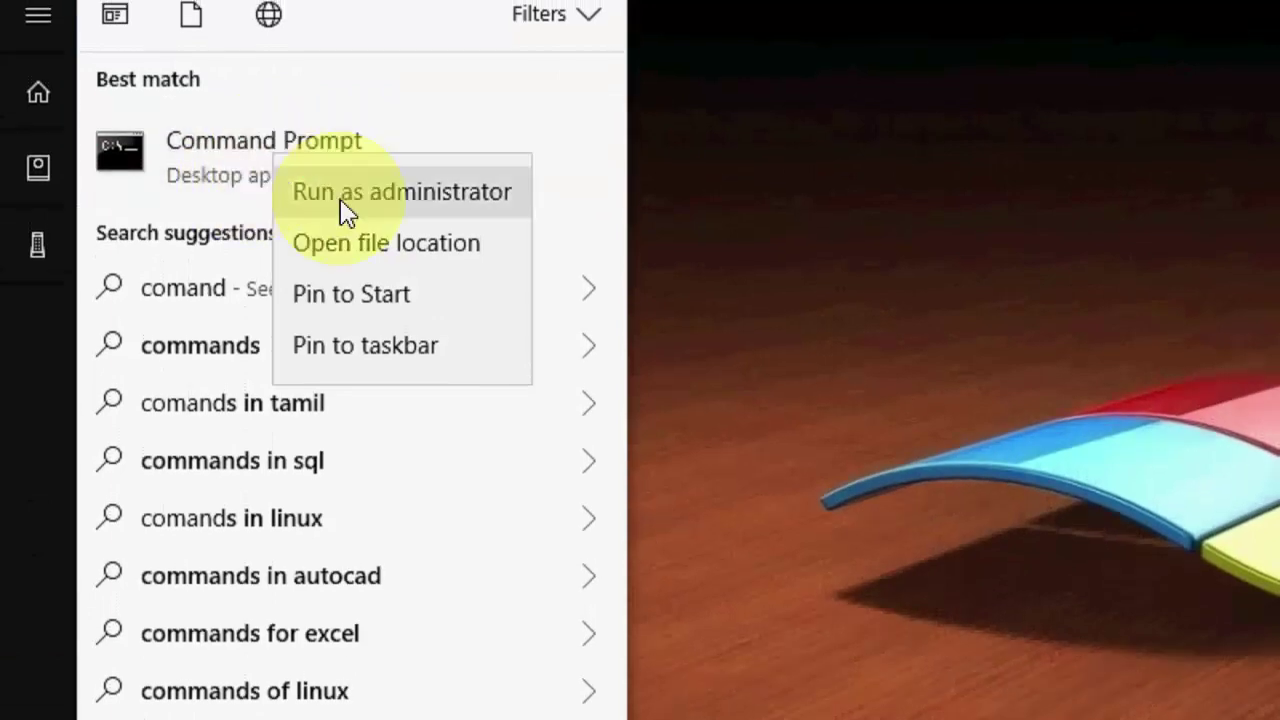
click(420, 192)
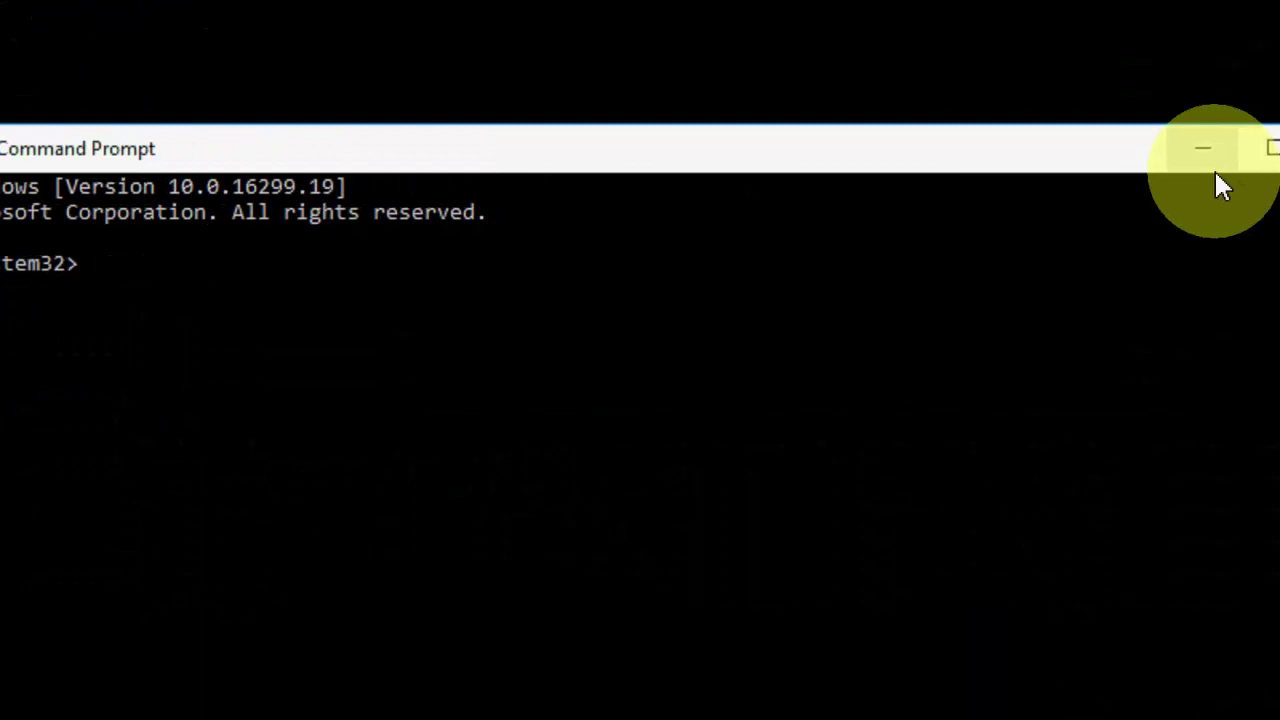
- Close Command Prompt and review the ipconfig commands shown in the 1.png image
click(1214, 168)
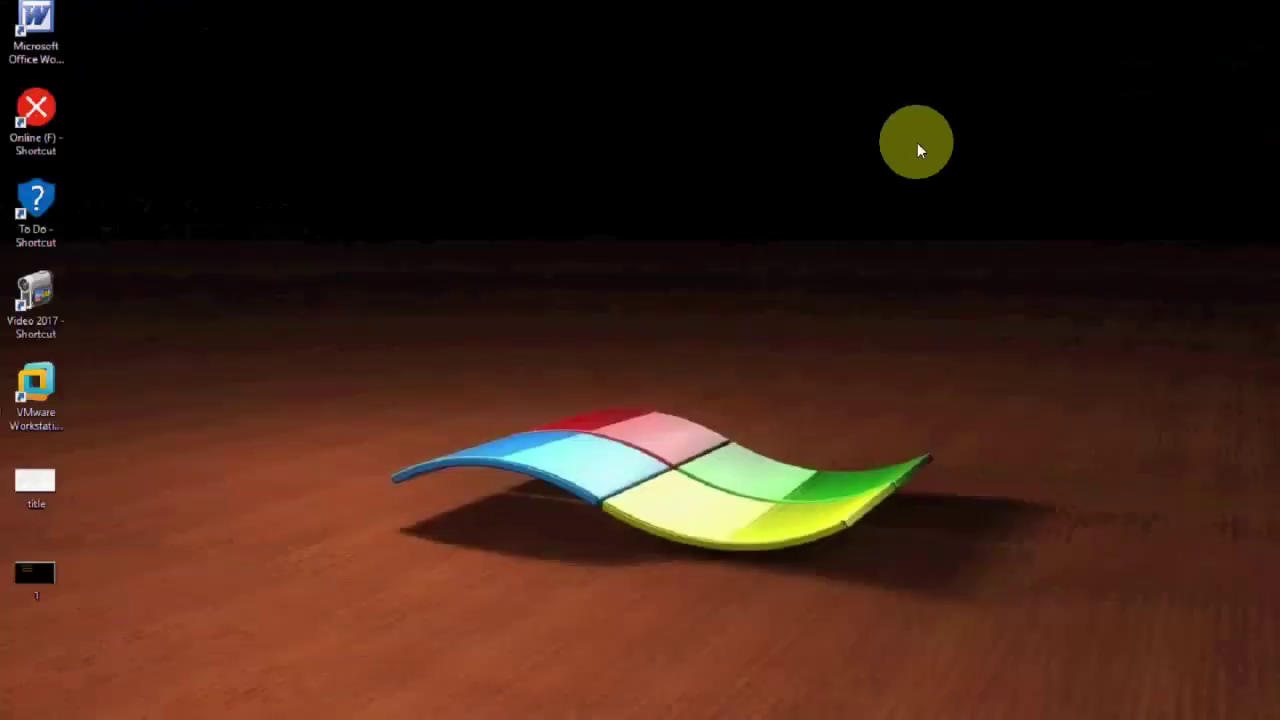
click(295, 700)
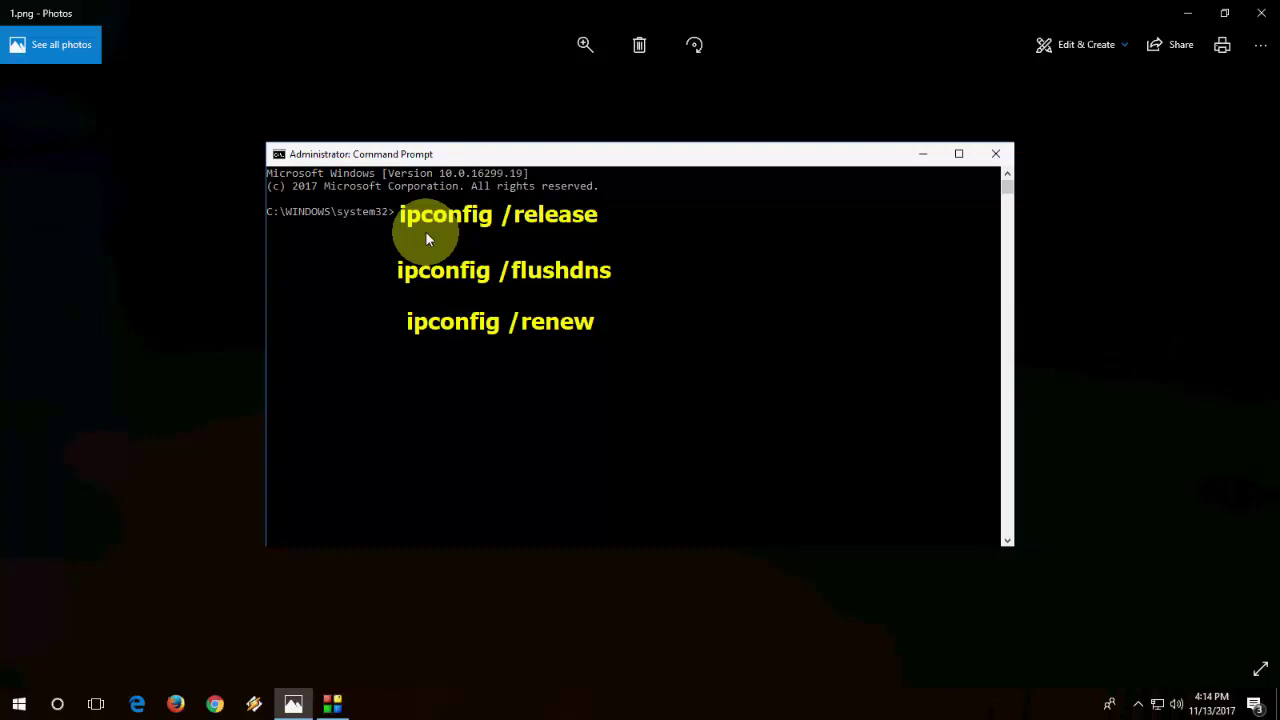
click(1265, 10)
right_click(666, 137)
click(693, 183)
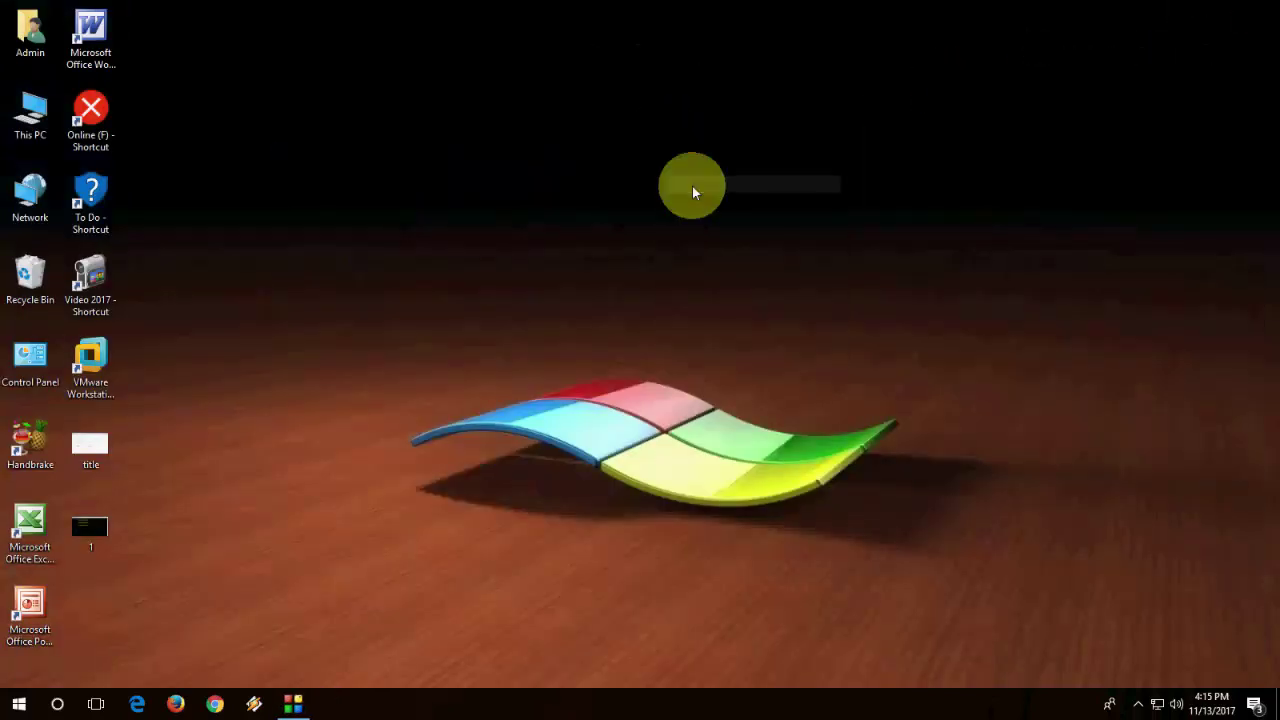
right_click(692, 186)
click(725, 238)
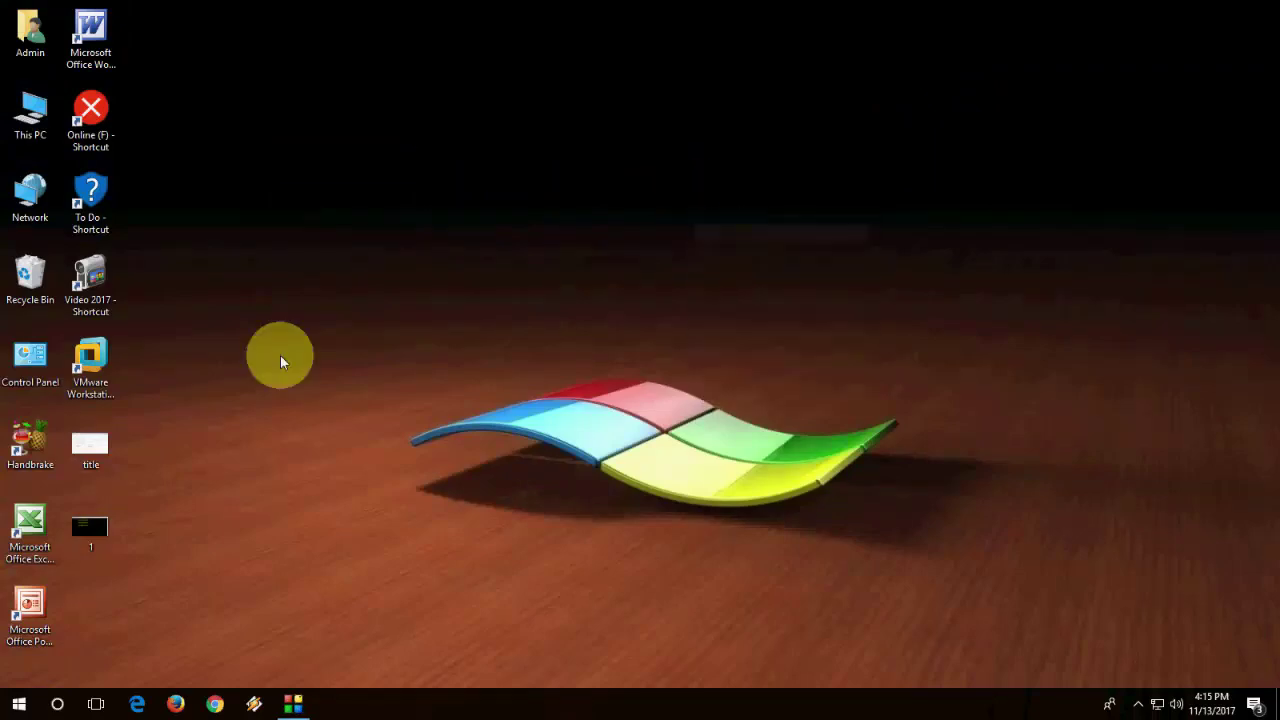
- Find Microsoft Edge in the Apps & features settings by searching for "edge" and open its advanced options
click(12, 710)
click(18, 632)
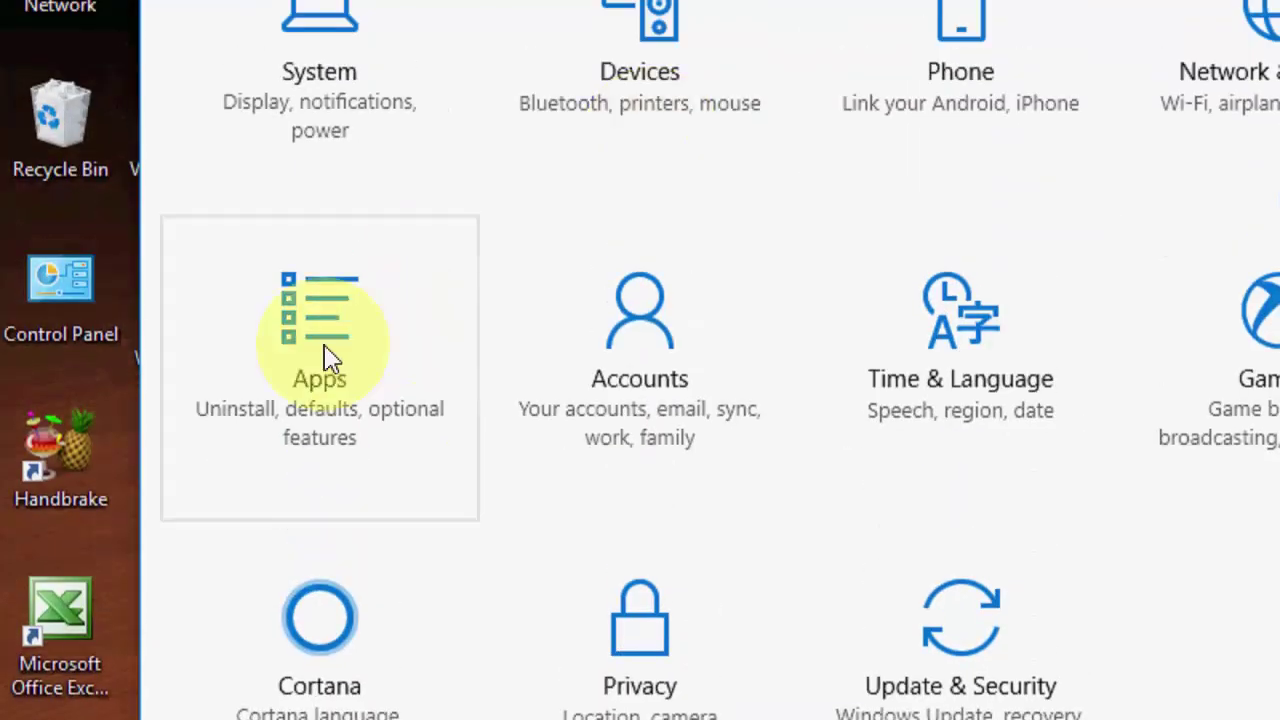
click(330, 358)
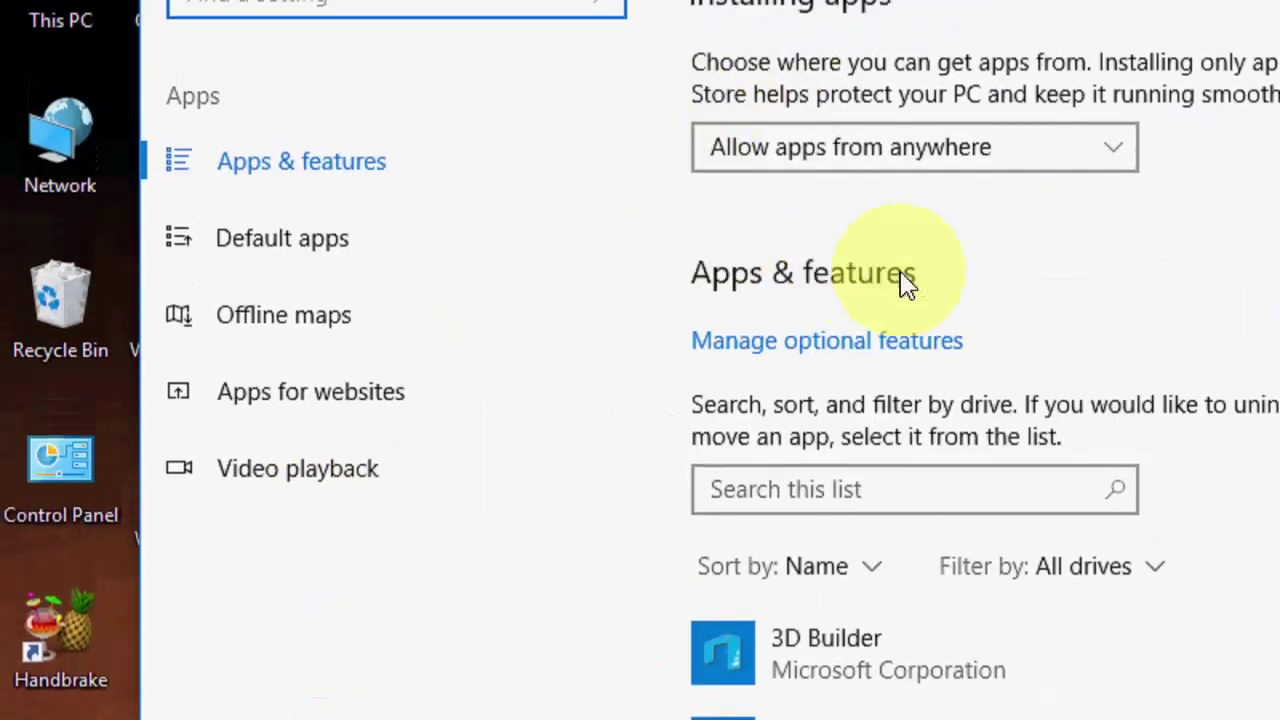
click(932, 479)
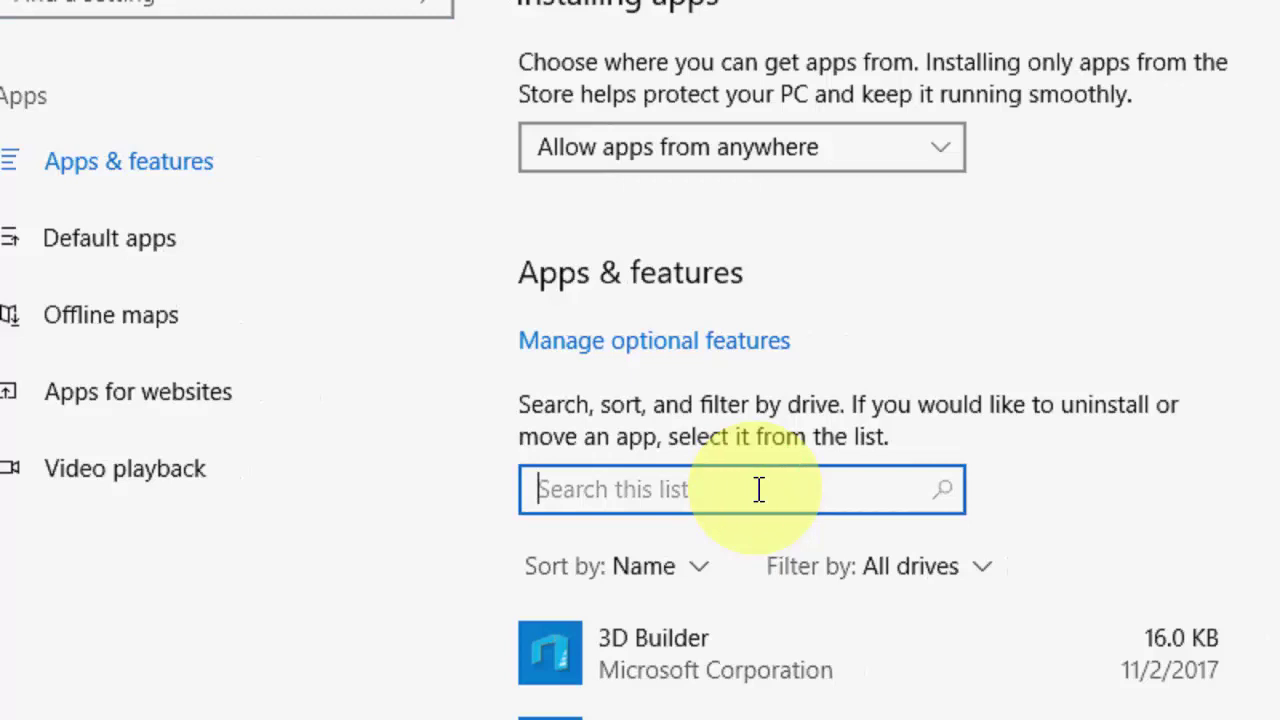
text(edge)
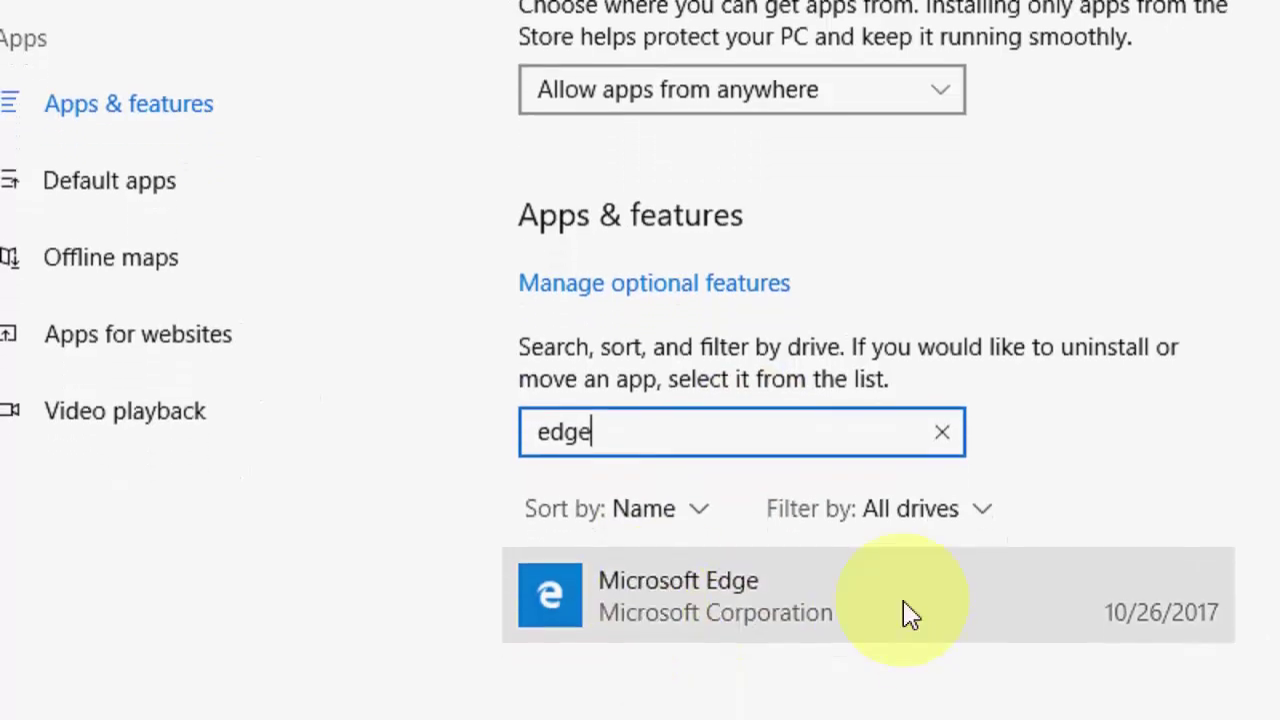
click(781, 605)
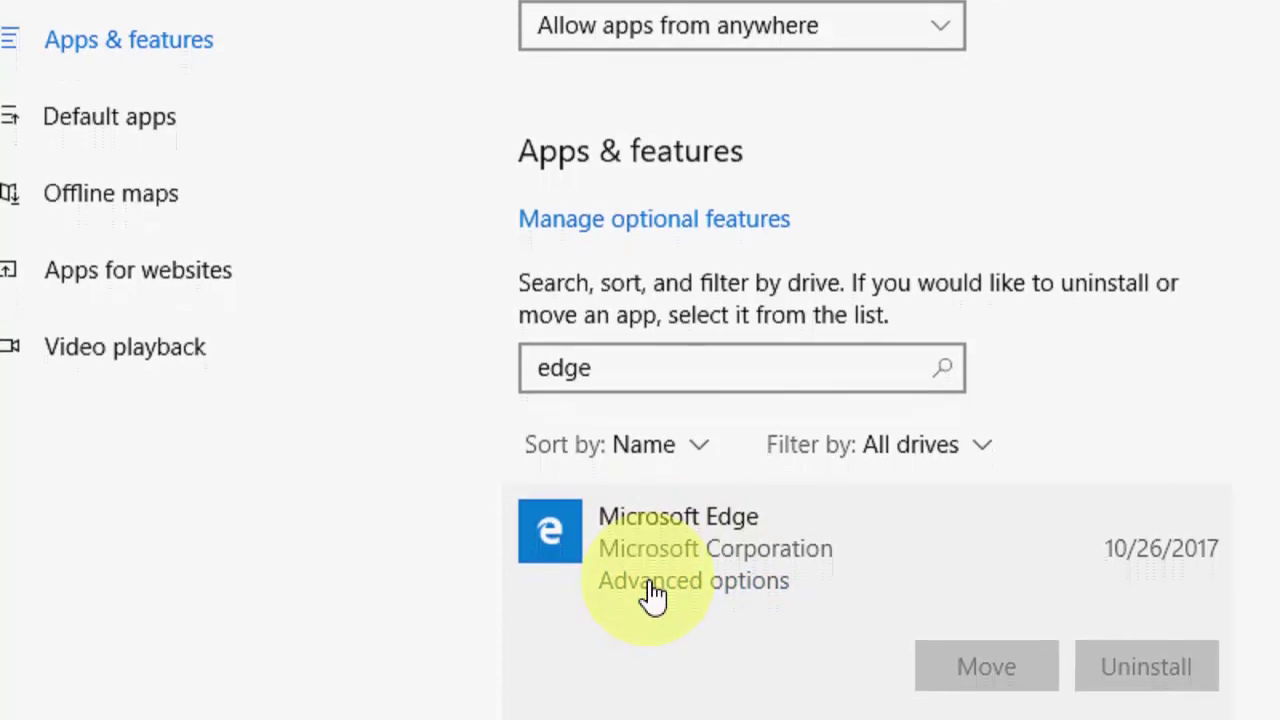
click(652, 575)
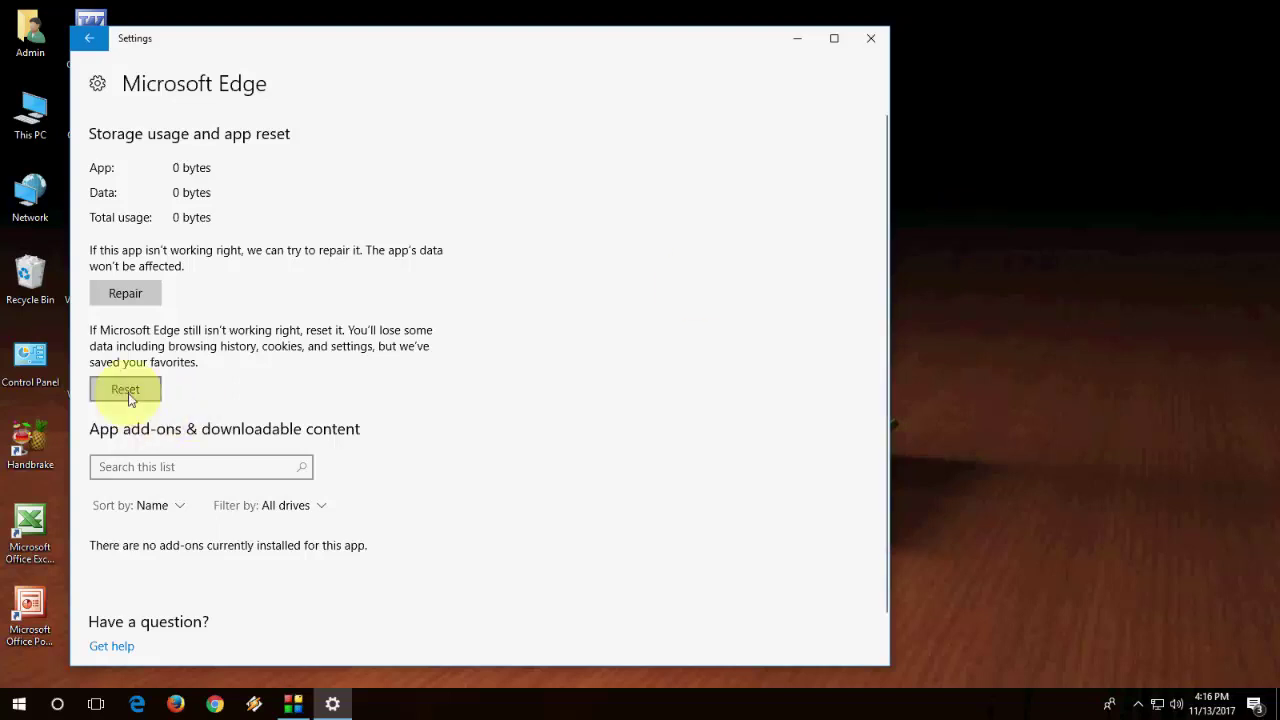
- Close the Settings window and refresh the desktop
click(869, 38)
right_click(510, 210)
click(551, 258)
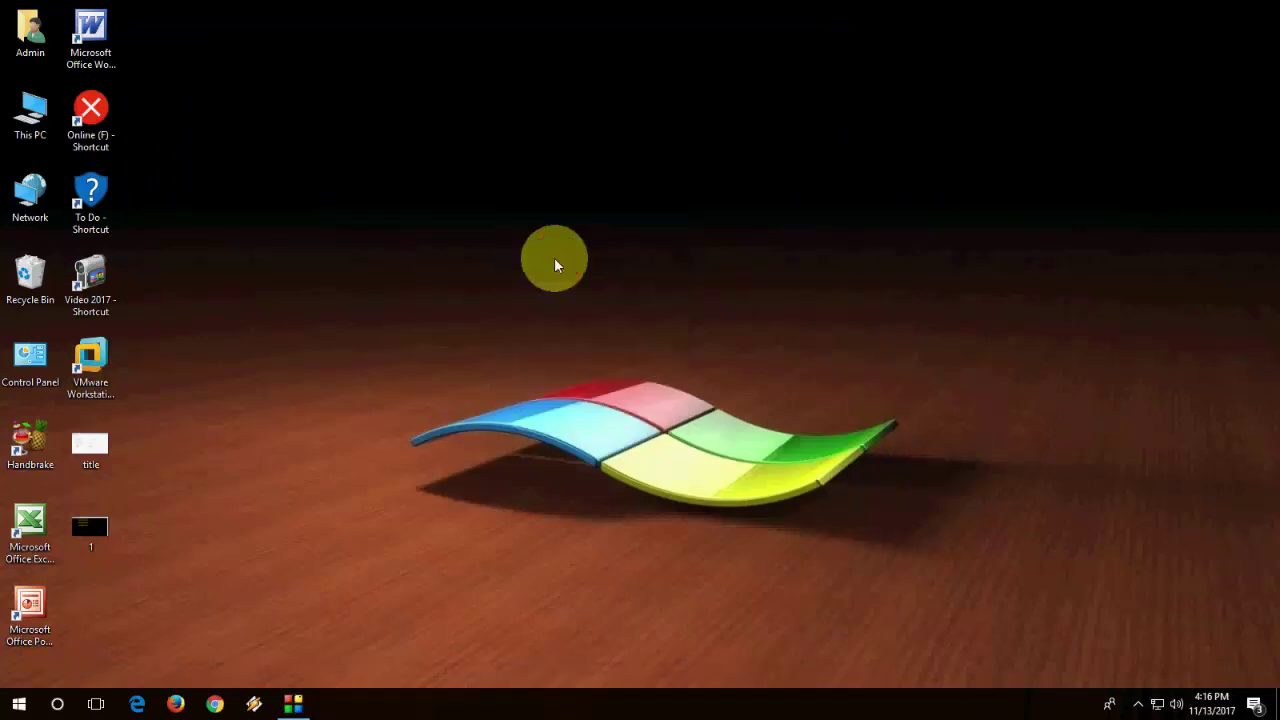
mouse_move(1215, 707)
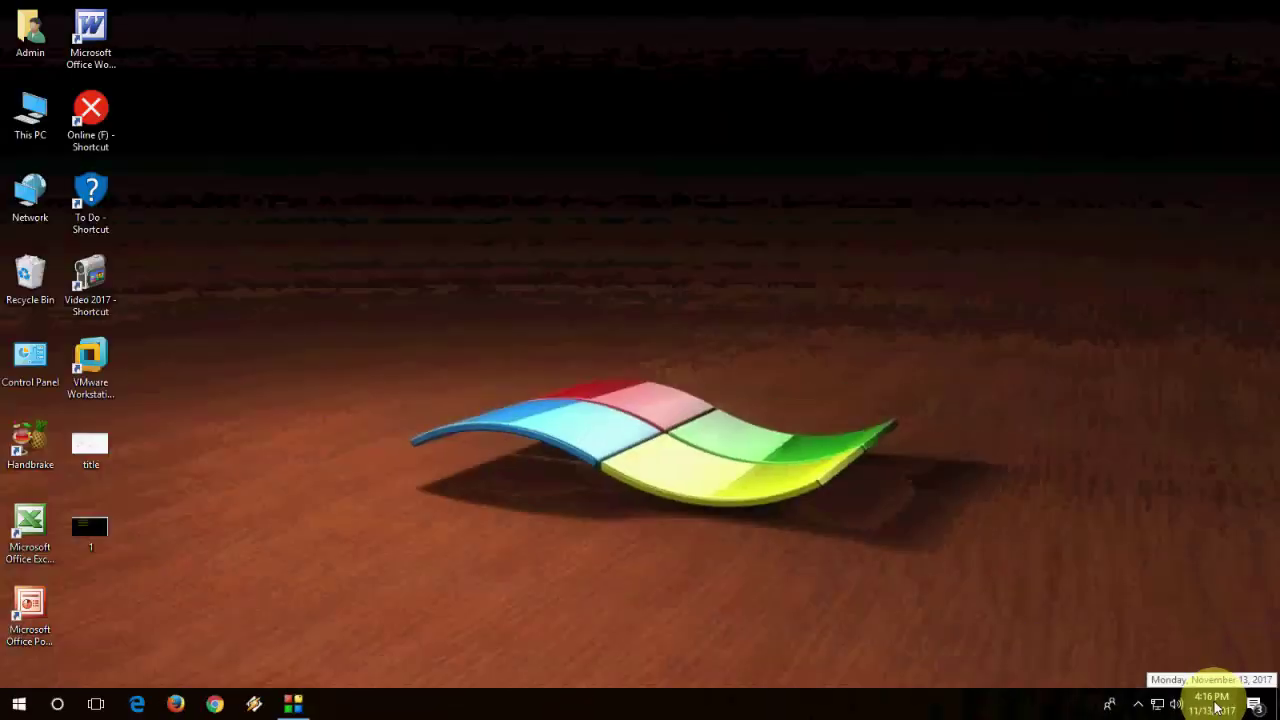
right_click(806, 196)
click(823, 238)
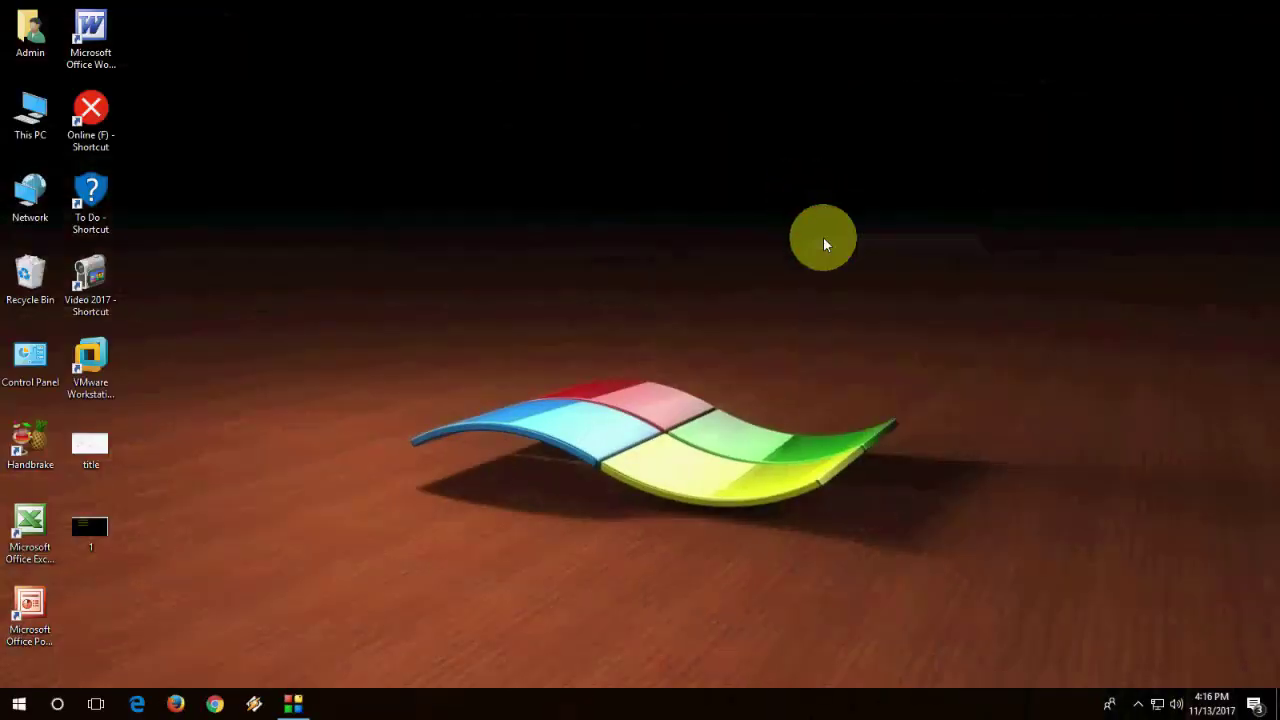